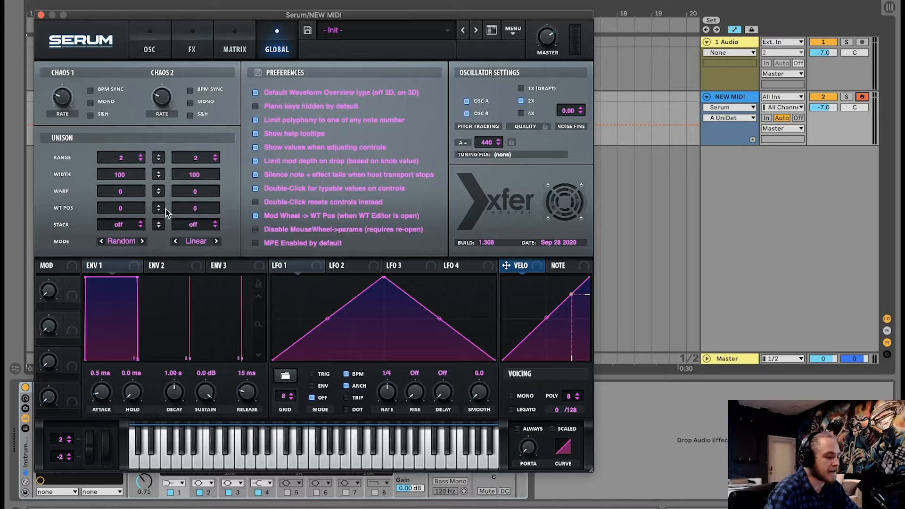
# Open the oscillator page and raise Osc A's unison detune.
pyautogui.click(149, 50)
pyautogui.moveTo(174, 198); pyautogui.dragTo(175, 204)
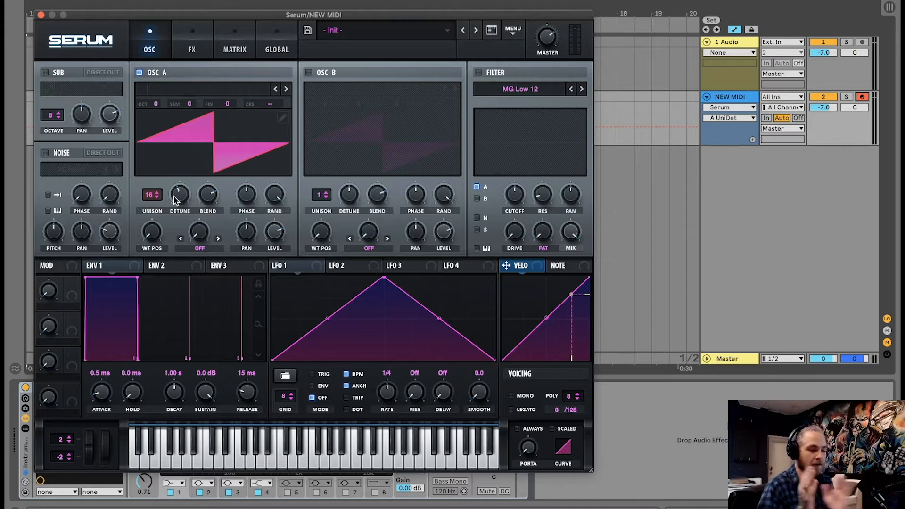
pyautogui.moveTo(174, 197)
pyautogui.mouseDown()
pyautogui.moveTo(180, 192)
pyautogui.moveTo(179, 209)
pyautogui.mouseUp()
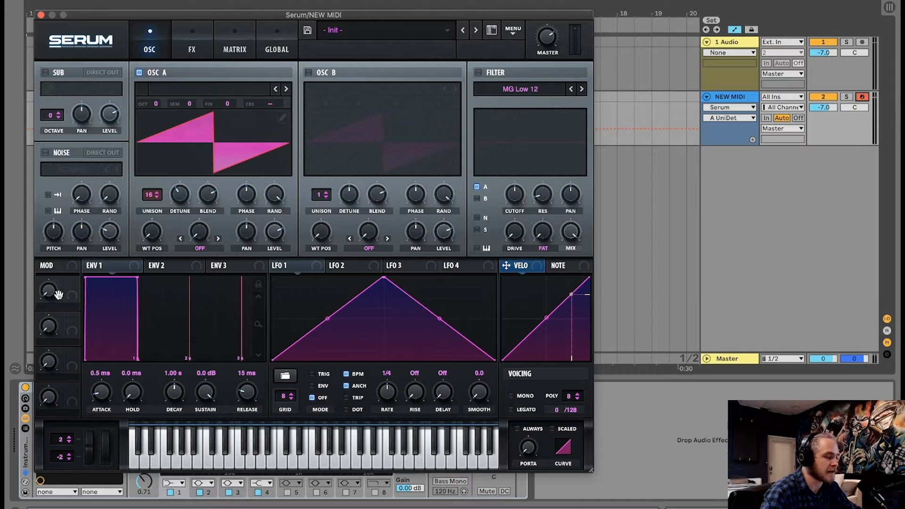
# In the modulation matrix, route Macro 1 as source to the global Mast.Tun destination.
pyautogui.moveTo(68, 298)
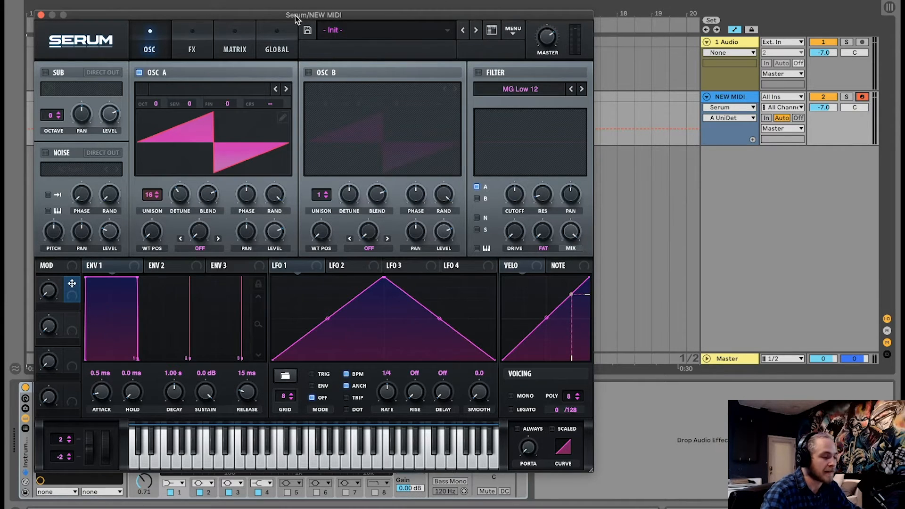
pyautogui.moveTo(295, 18); pyautogui.dragTo(310, 1)
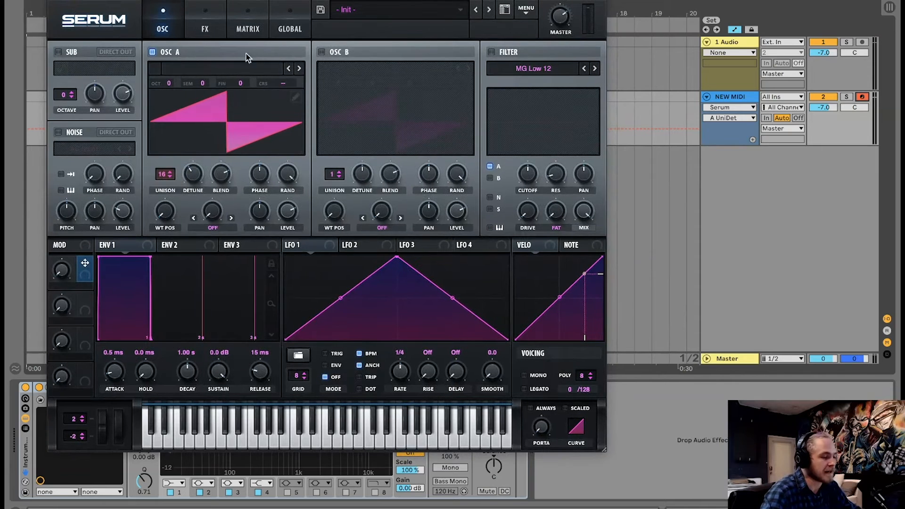
pyautogui.click(208, 26)
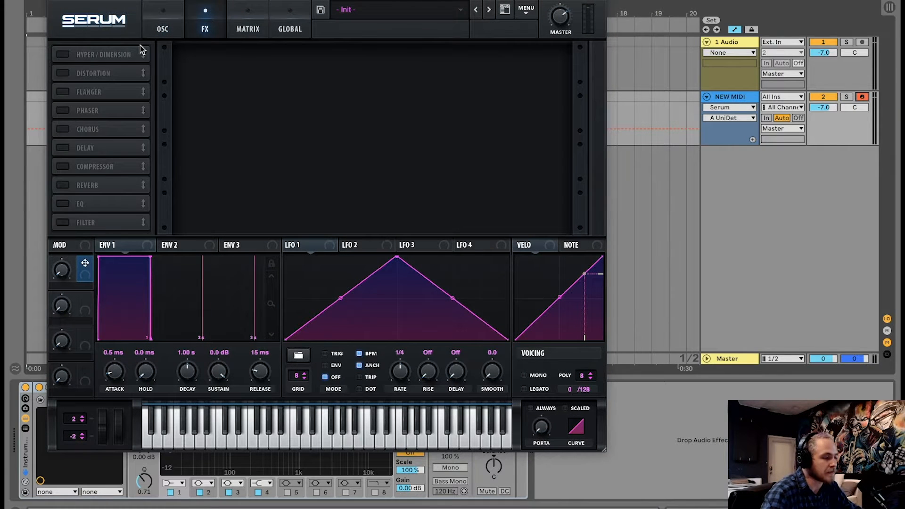
pyautogui.click(256, 15)
pyautogui.click(83, 64)
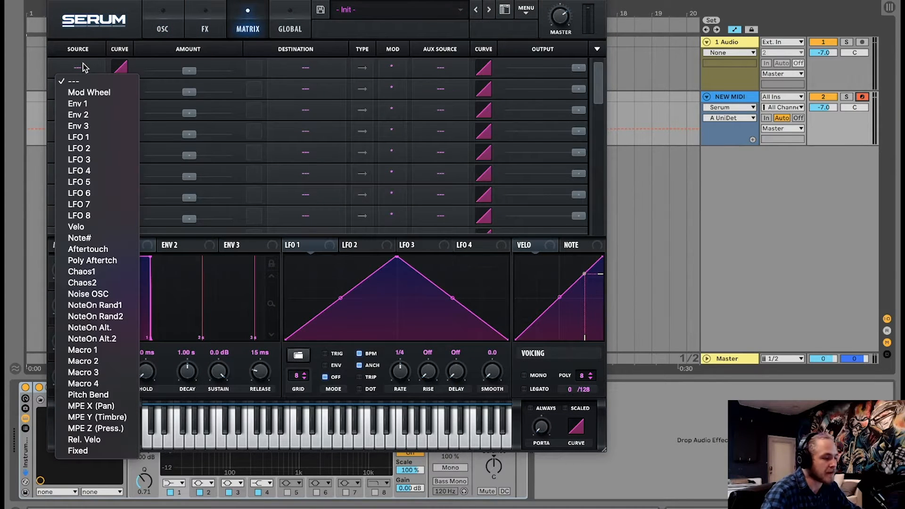
pyautogui.click(89, 351)
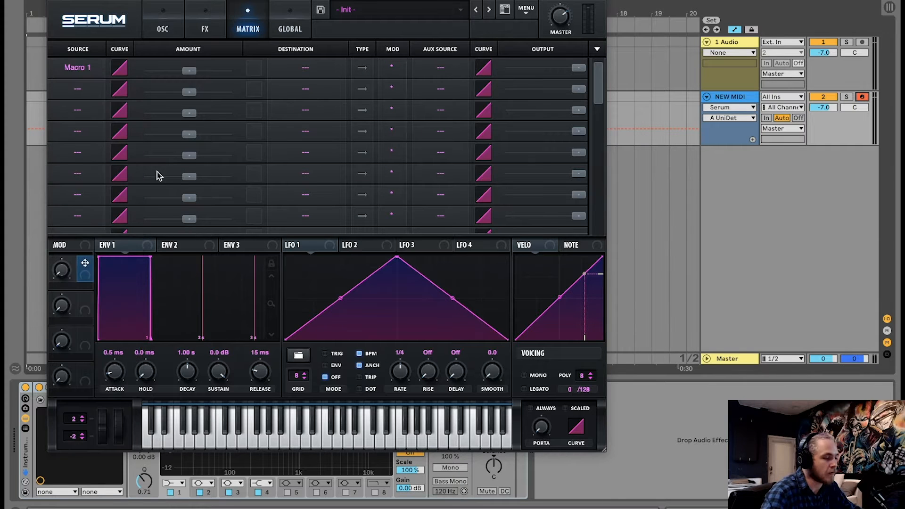
pyautogui.click(307, 70)
pyautogui.moveTo(303, 159)
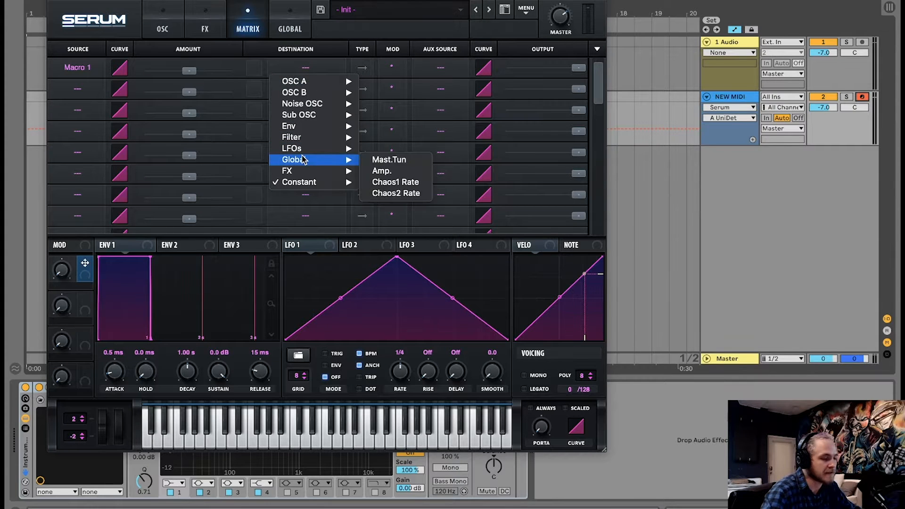
pyautogui.click(390, 161)
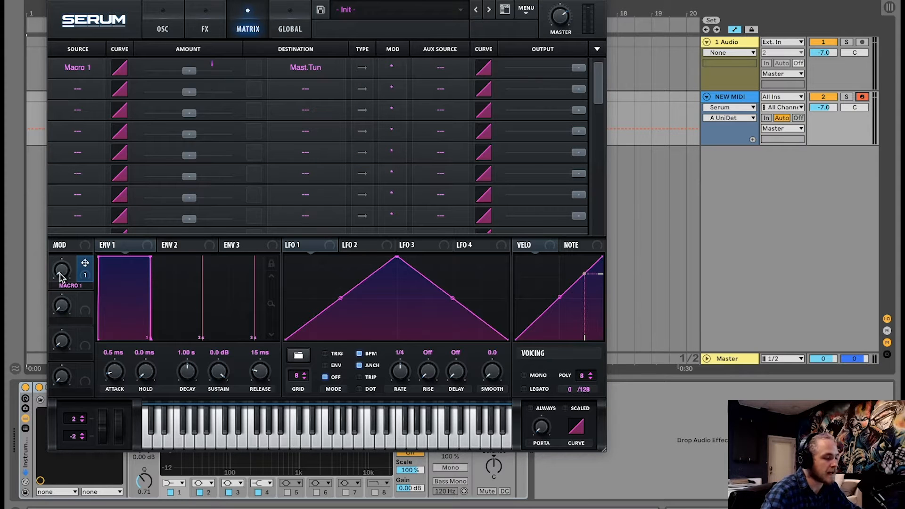
# Set the Macro 1 to Mast.Tun modulation amount to 20 and sweep Macro 1 to audition it.
pyautogui.moveTo(64, 272); pyautogui.dragTo(56, 340)
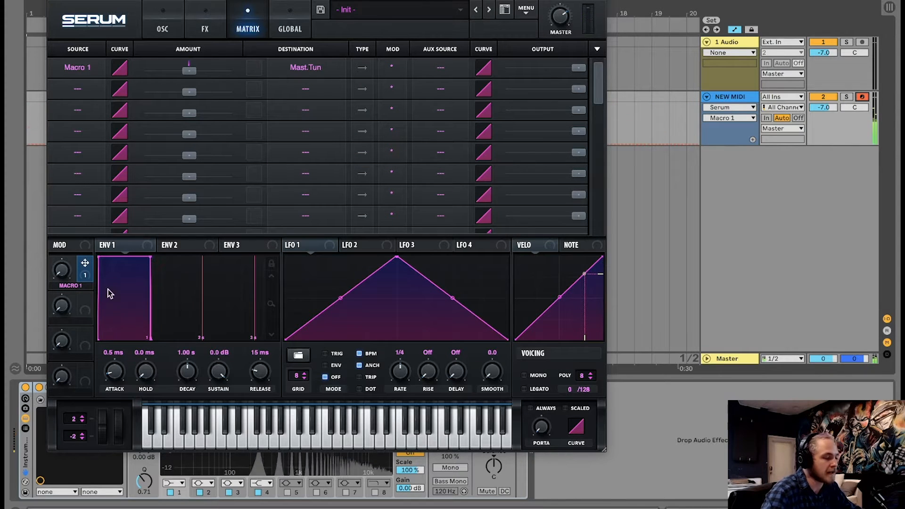
pyautogui.moveTo(189, 71); pyautogui.dragTo(198, 71)
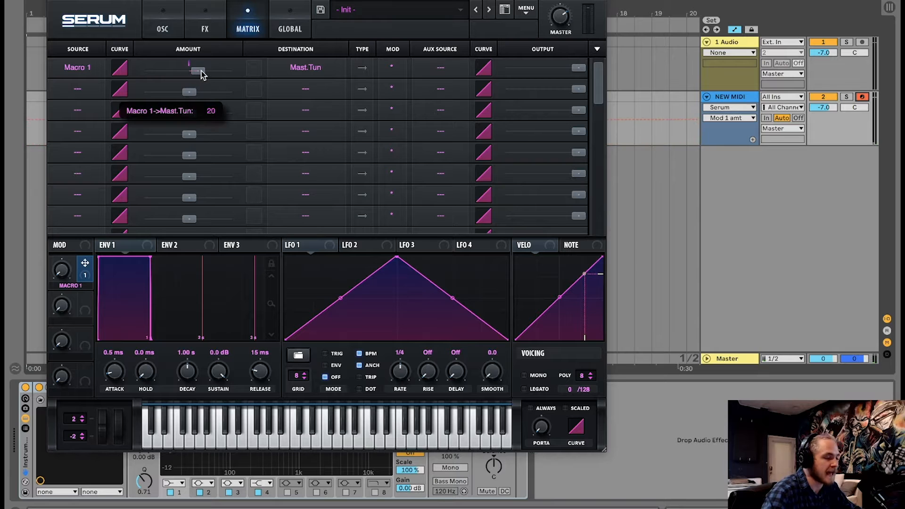
pyautogui.moveTo(66, 275); pyautogui.dragTo(77, 361)
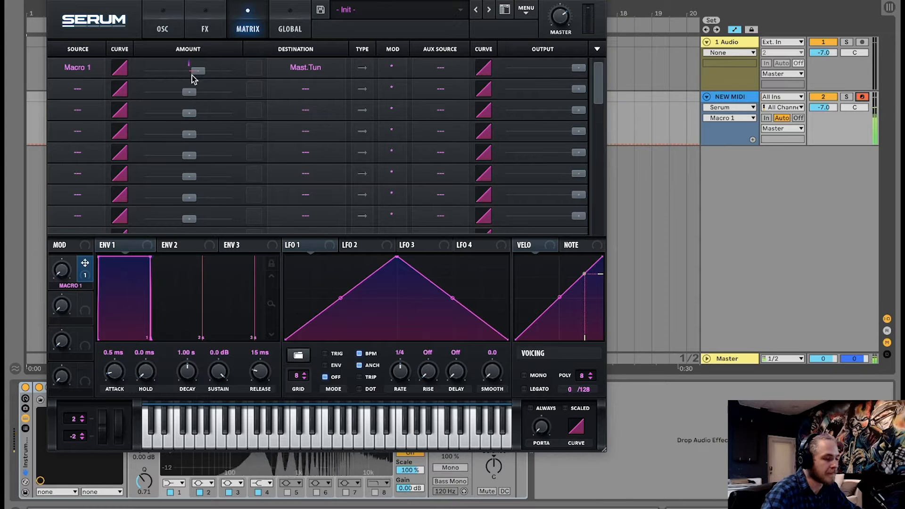
pyautogui.click(198, 71)
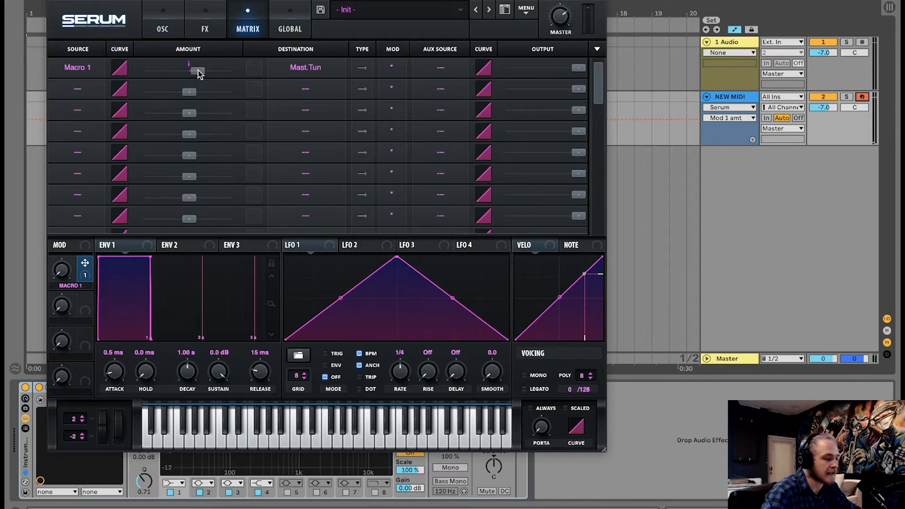
pyautogui.click(63, 272)
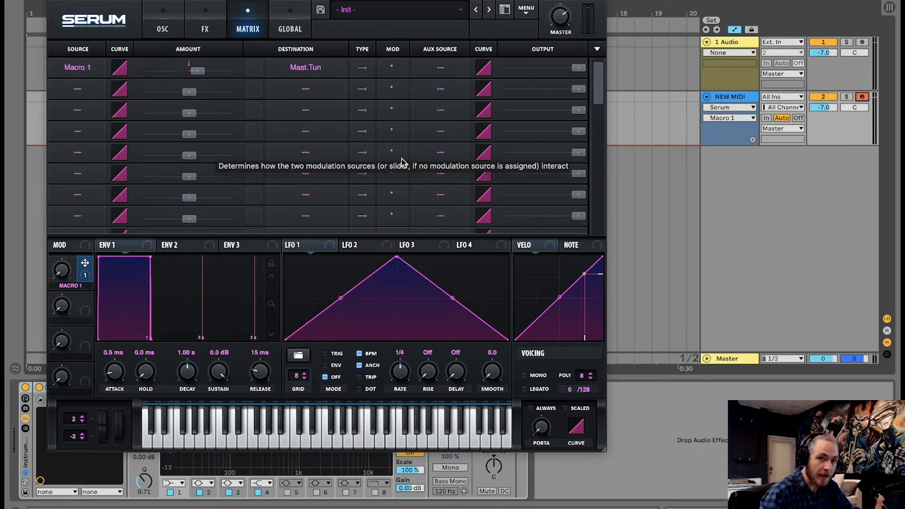
# Back on the oscillator page, enable the filter and raise its cutoff fully.
pyautogui.click(157, 19)
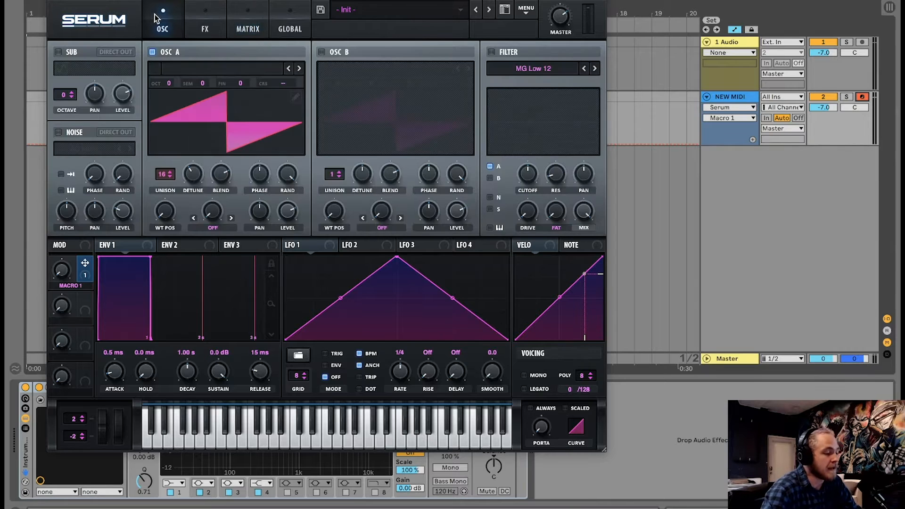
pyautogui.moveTo(63, 274); pyautogui.dragTo(78, 314)
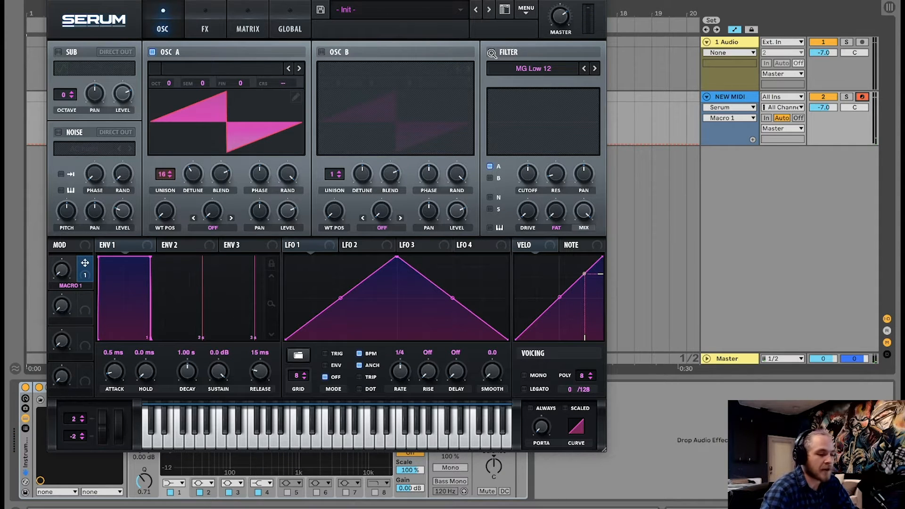
pyautogui.click(491, 52)
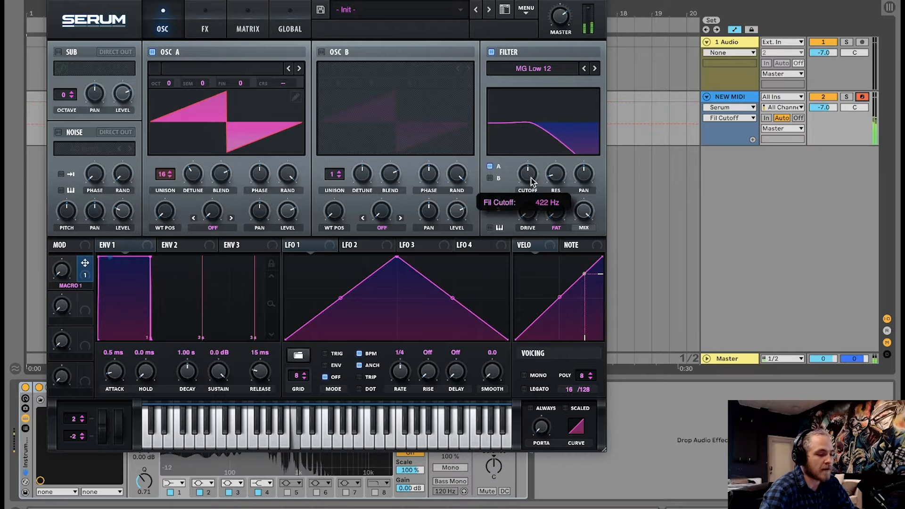
pyautogui.moveTo(532, 182); pyautogui.dragTo(541, 95)
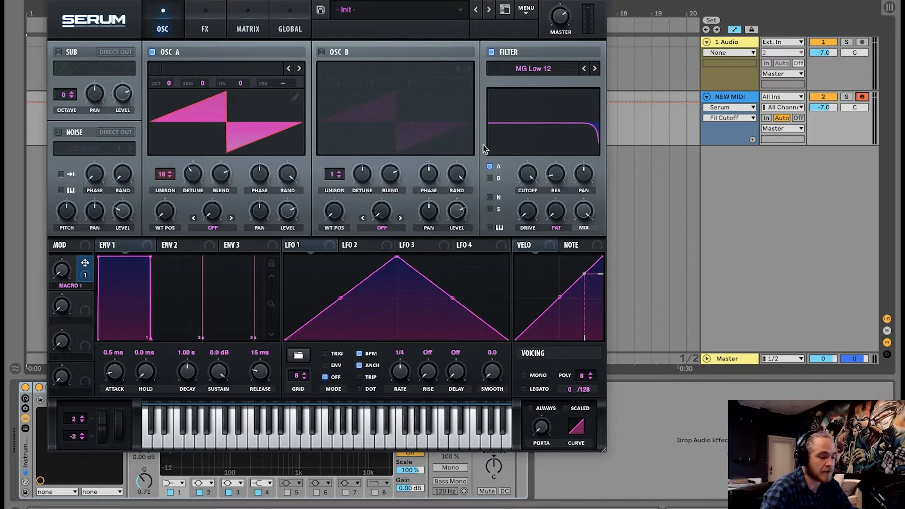
# Modulate the filter cutoff with LFO 1, turn off its tempo sync and set its rate to 1.0 Hz.
pyautogui.moveTo(321, 245); pyautogui.dragTo(525, 228)
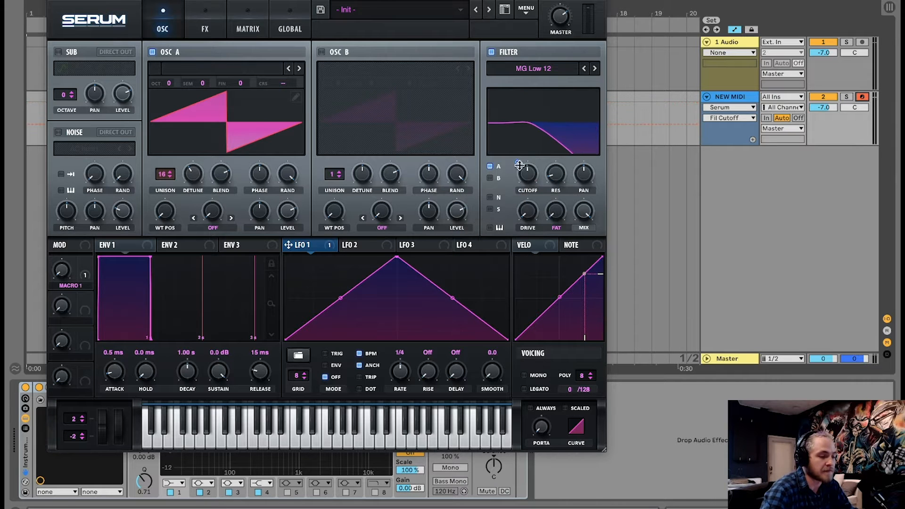
pyautogui.moveTo(519, 165)
pyautogui.mouseDown()
pyautogui.moveTo(519, 124)
pyautogui.moveTo(523, 158)
pyautogui.mouseUp()
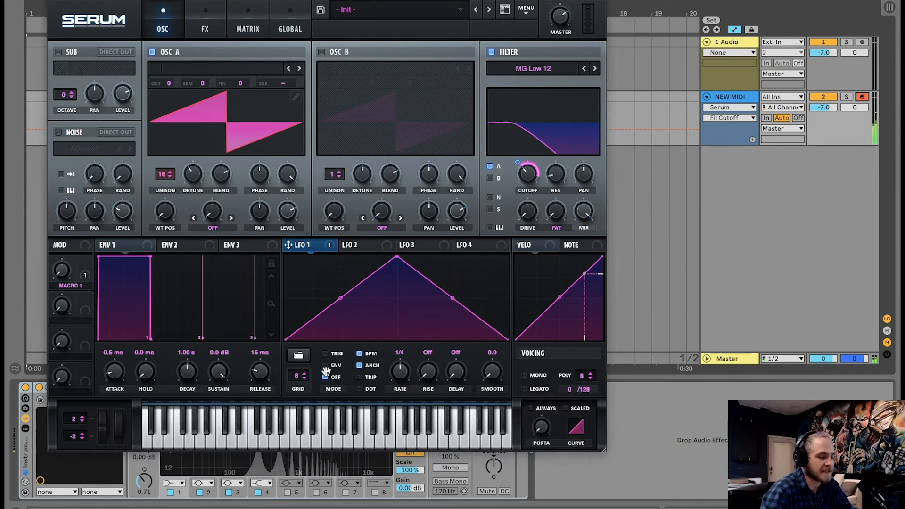
pyautogui.click(360, 353)
pyautogui.moveTo(399, 367); pyautogui.dragTo(400, 401)
pyautogui.click(360, 366)
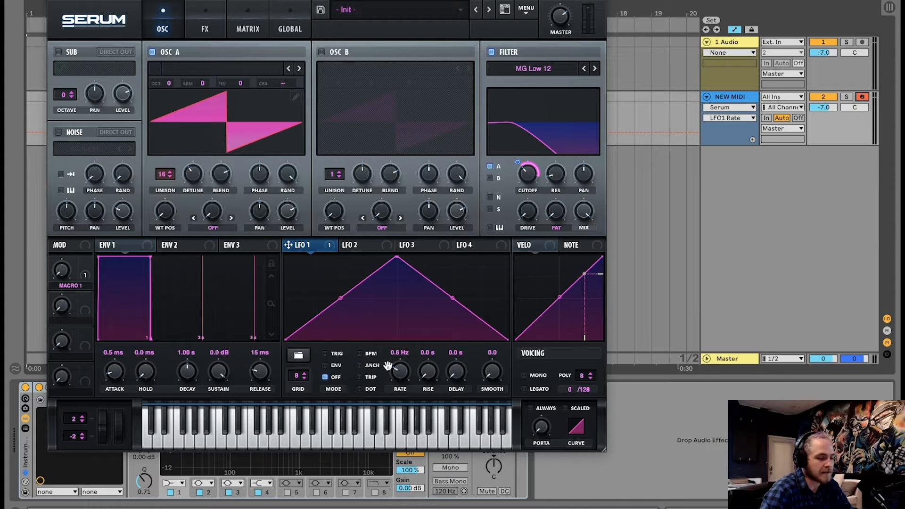
pyautogui.press('a')
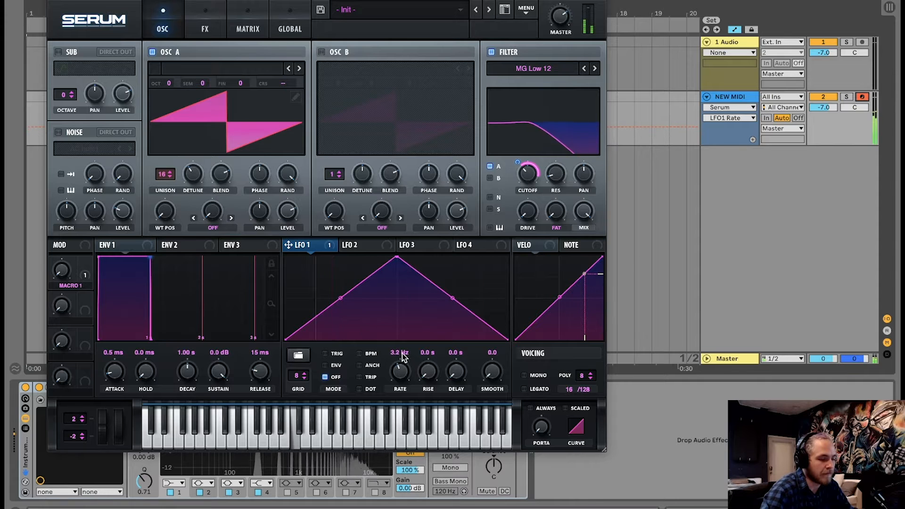
pyautogui.moveTo(402, 375)
pyautogui.mouseDown()
pyautogui.moveTo(405, 329)
pyautogui.moveTo(400, 365)
pyautogui.mouseUp()
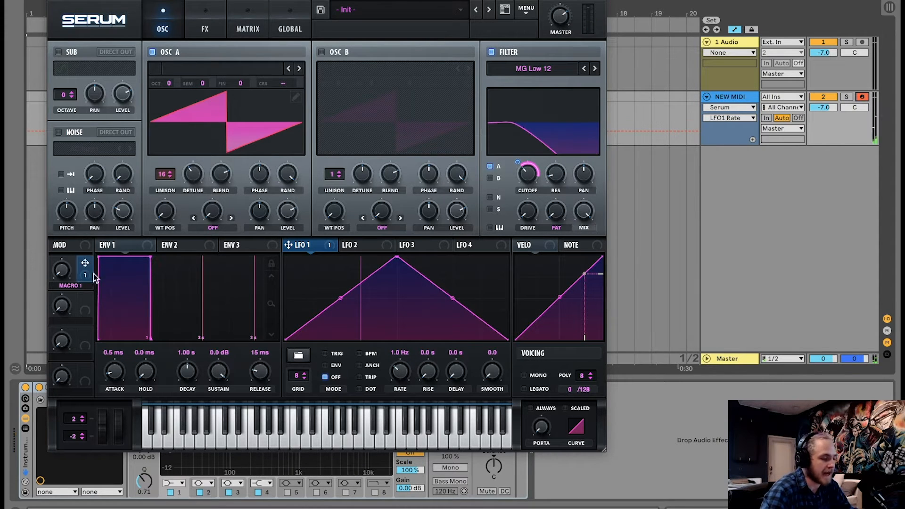
# Assign Macro 1 to LFO 1's rate and set the LFO rise to 4.0 s.
pyautogui.moveTo(85, 263); pyautogui.dragTo(390, 380)
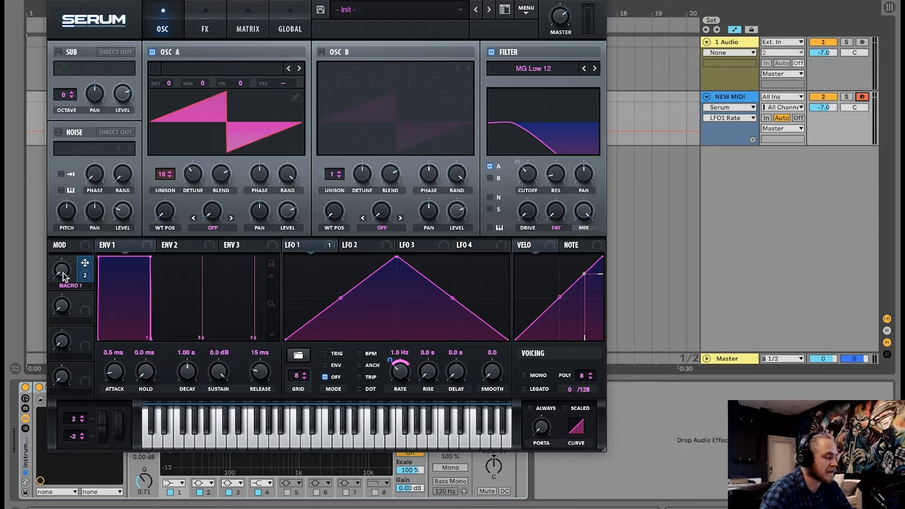
pyautogui.moveTo(62, 273); pyautogui.dragTo(93, 311)
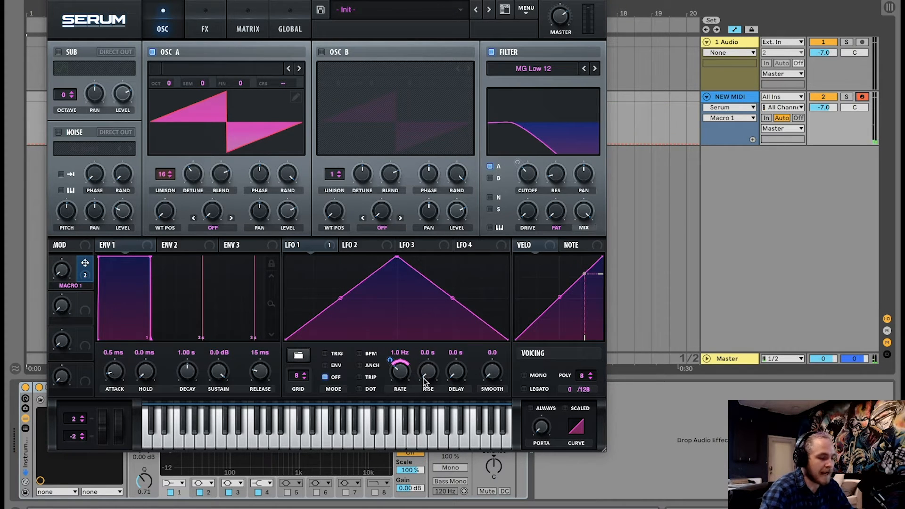
pyautogui.moveTo(428, 373); pyautogui.dragTo(427, 353)
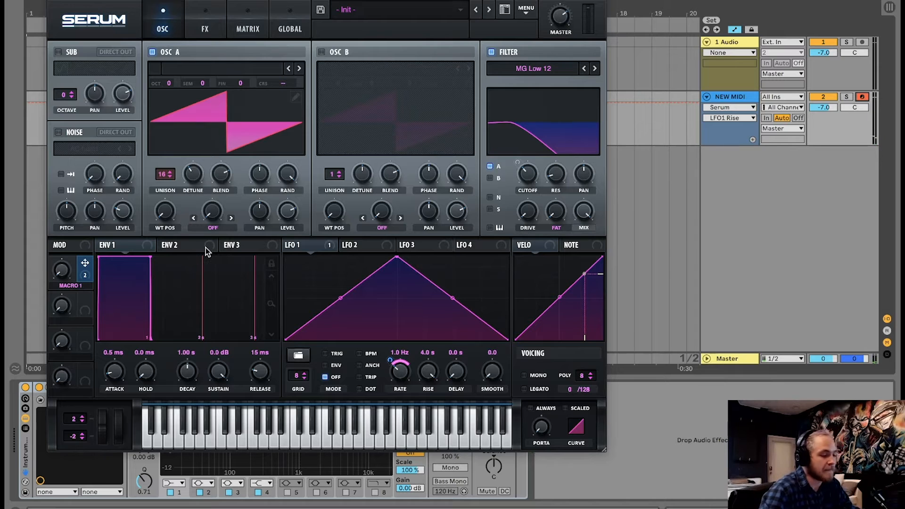
pyautogui.moveTo(67, 272); pyautogui.dragTo(78, 313)
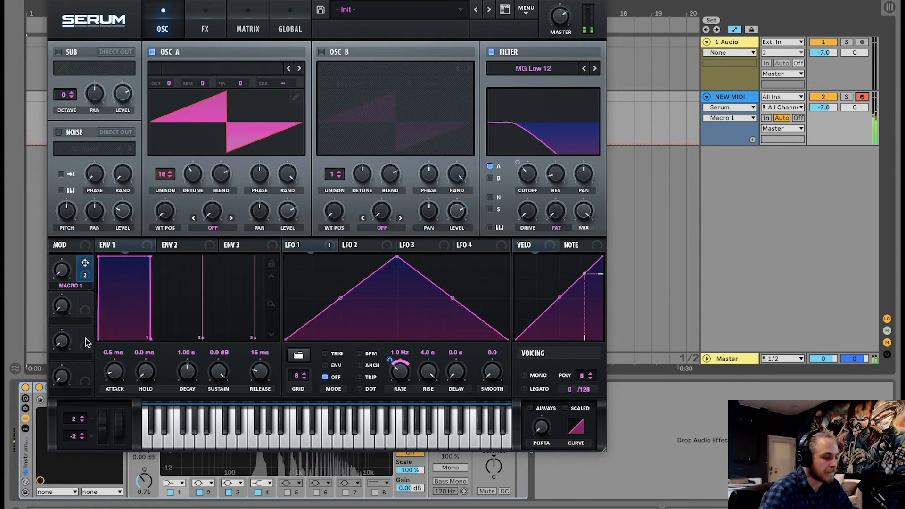
# Nudge the filter cutoff slightly higher on the oscillator page.
pyautogui.click(205, 29)
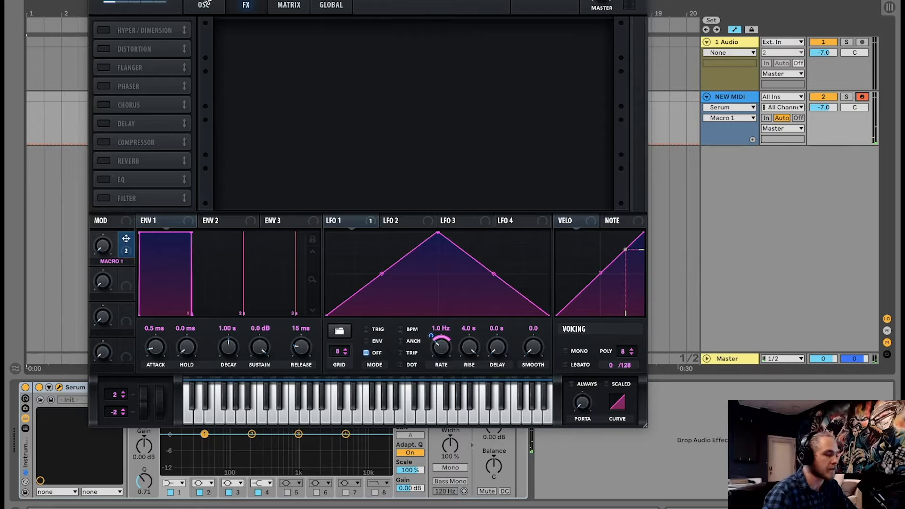
pyautogui.click(204, 4)
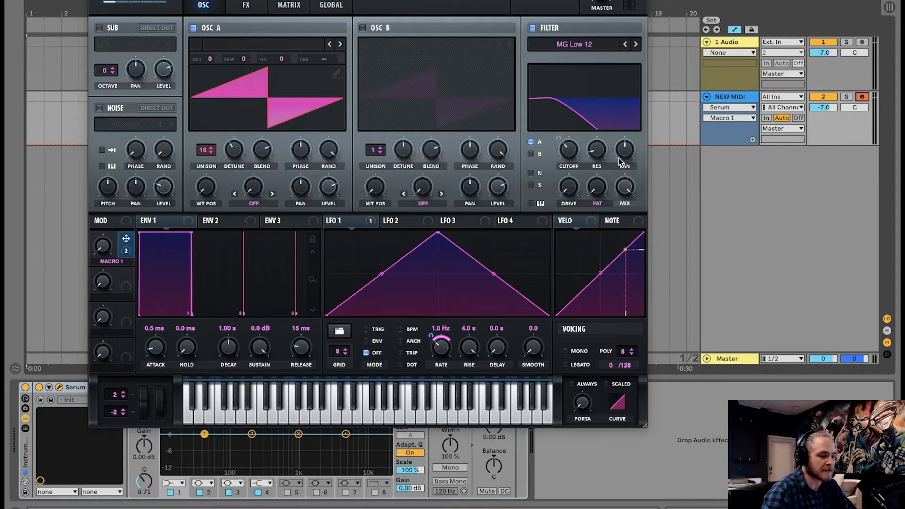
pyautogui.click(597, 193)
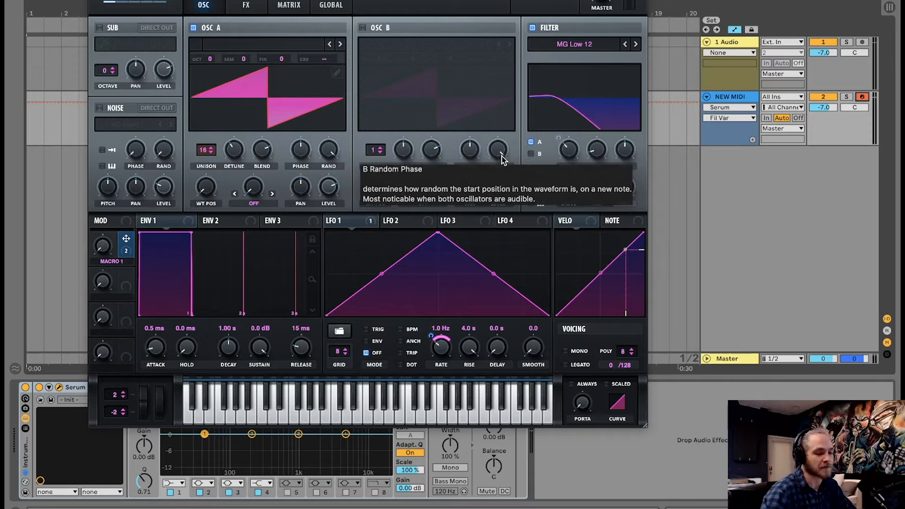
pyautogui.moveTo(573, 154)
pyautogui.mouseDown()
pyautogui.moveTo(574, 135)
pyautogui.moveTo(570, 144)
pyautogui.mouseUp()
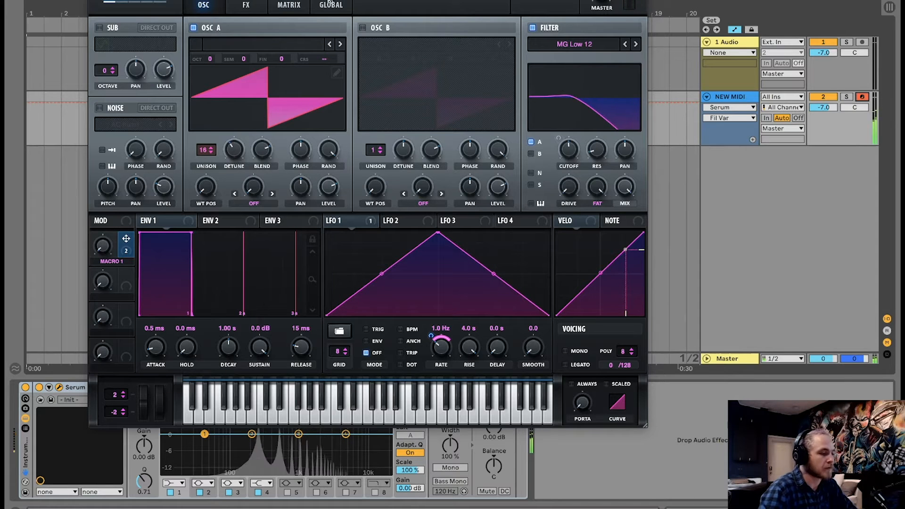
# Enable the Reverb effect and adjust its mix, then return to the oscillator page.
pyautogui.click(245, 5)
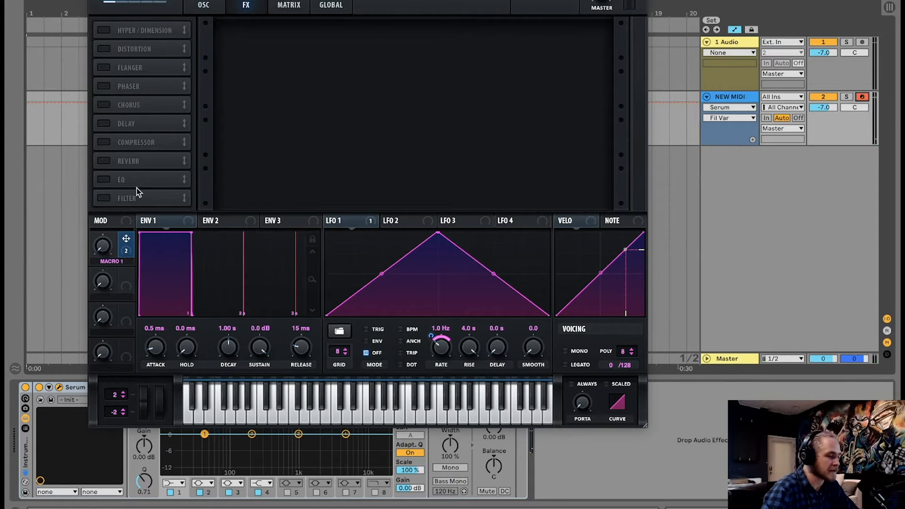
pyautogui.click(104, 161)
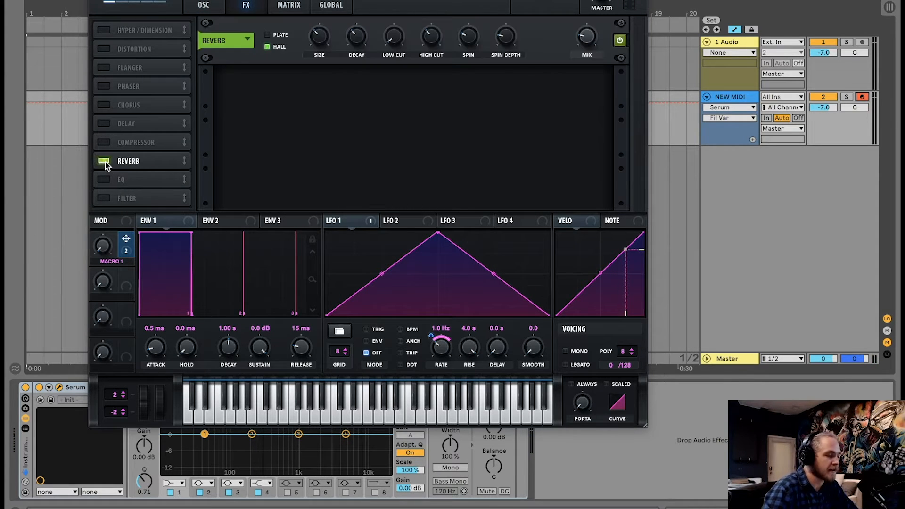
pyautogui.click(592, 39)
pyautogui.moveTo(596, 30); pyautogui.dragTo(590, 37)
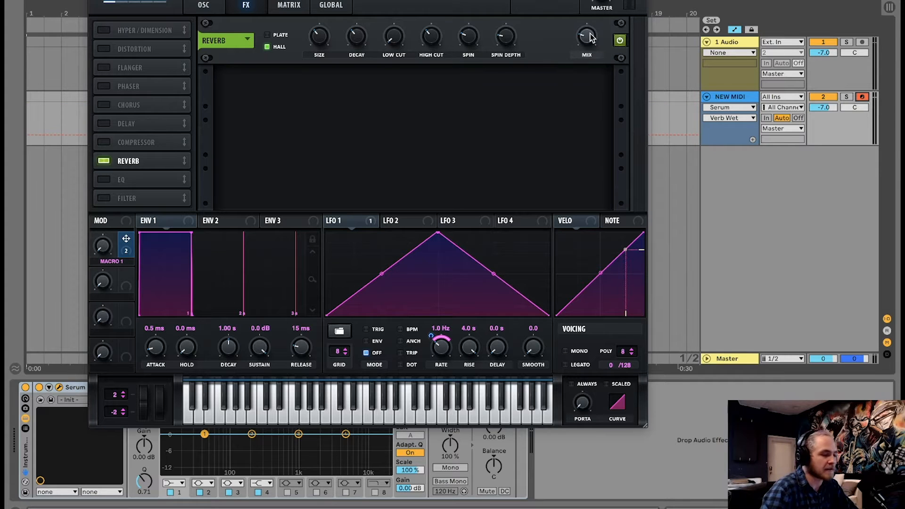
pyautogui.click(208, 5)
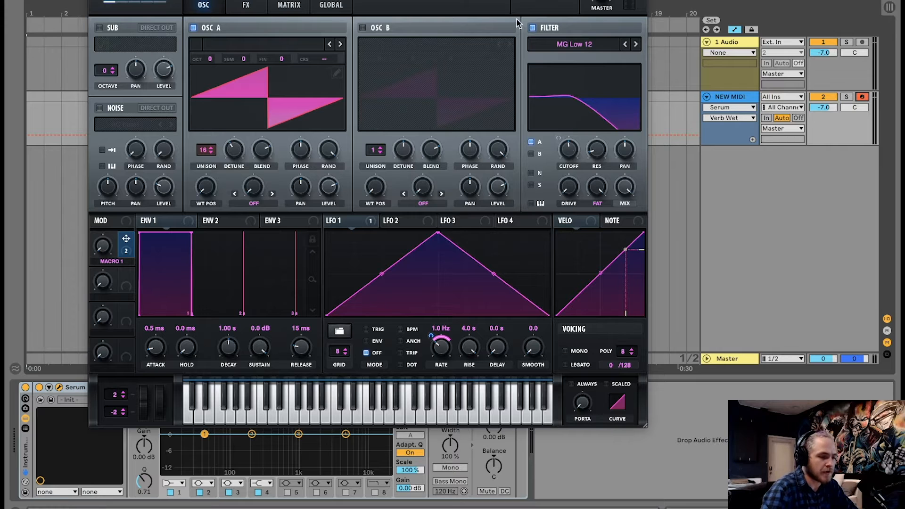
# Check the modulation matrix, then lower the reverb mix and assign Macro 1 to modulate the reverb mix.
pyautogui.click(287, 4)
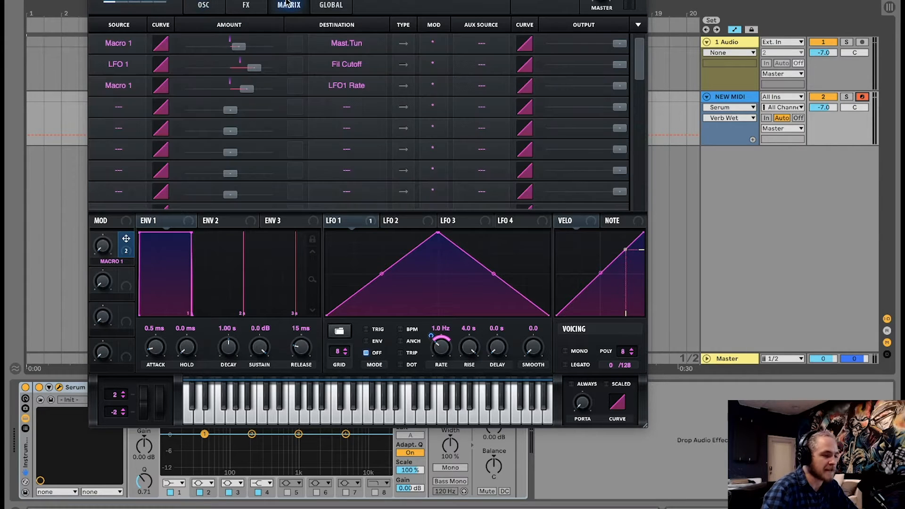
pyautogui.click(246, 4)
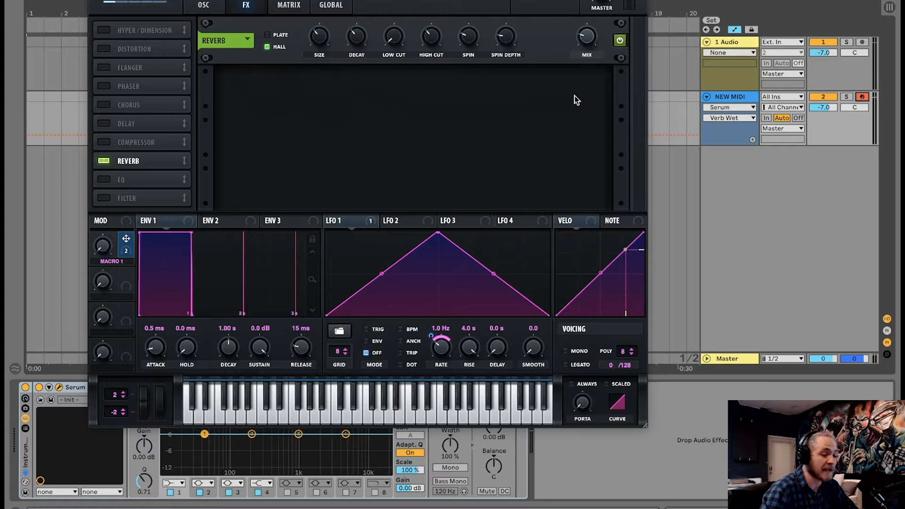
pyautogui.moveTo(591, 45); pyautogui.dragTo(591, 52)
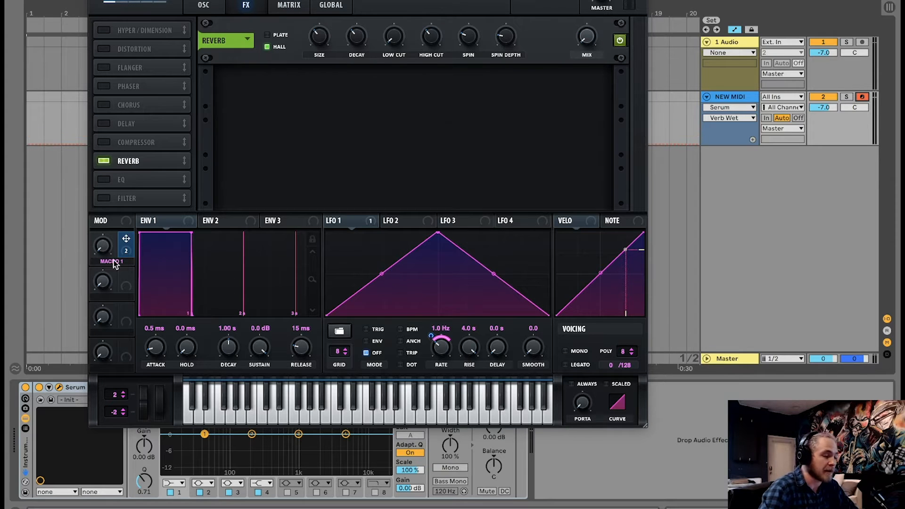
pyautogui.moveTo(127, 241); pyautogui.dragTo(591, 38)
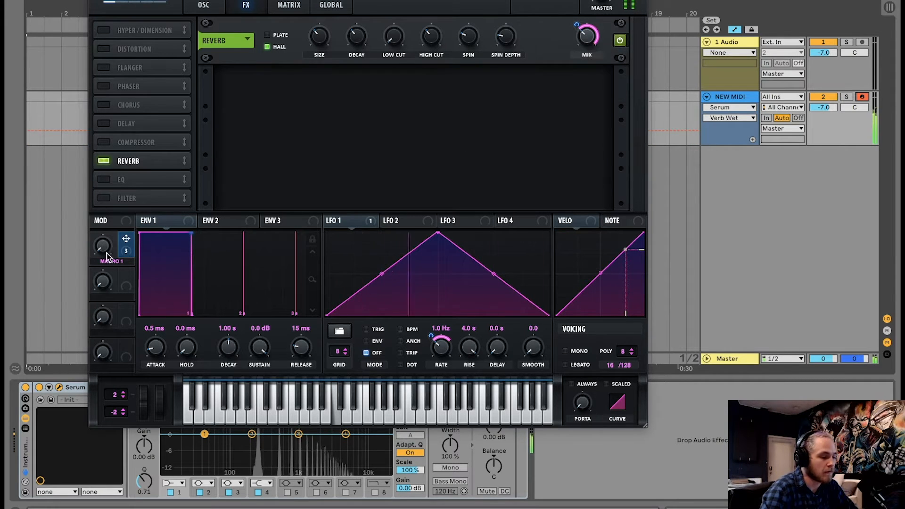
# Sweep the Macro 1 knob to audition its modulation.
pyautogui.moveTo(104, 250); pyautogui.dragTo(134, 227)
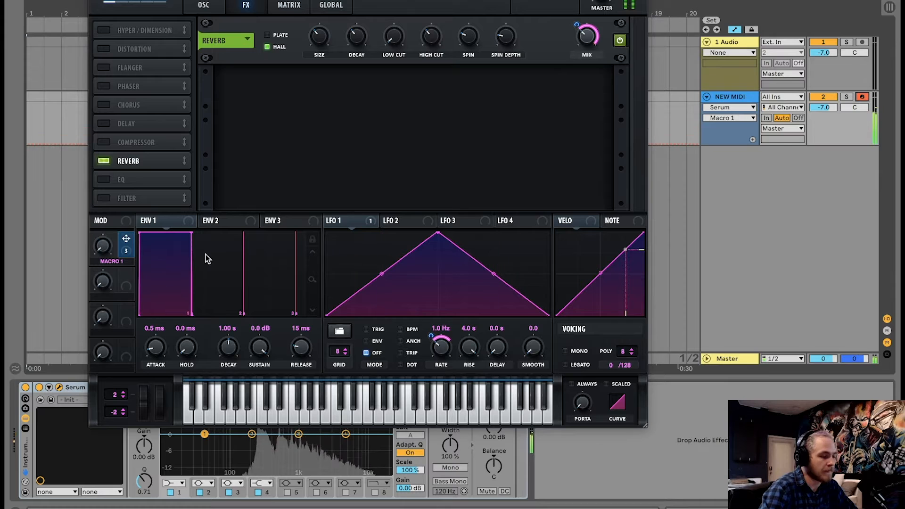
pyautogui.moveTo(579, 40)
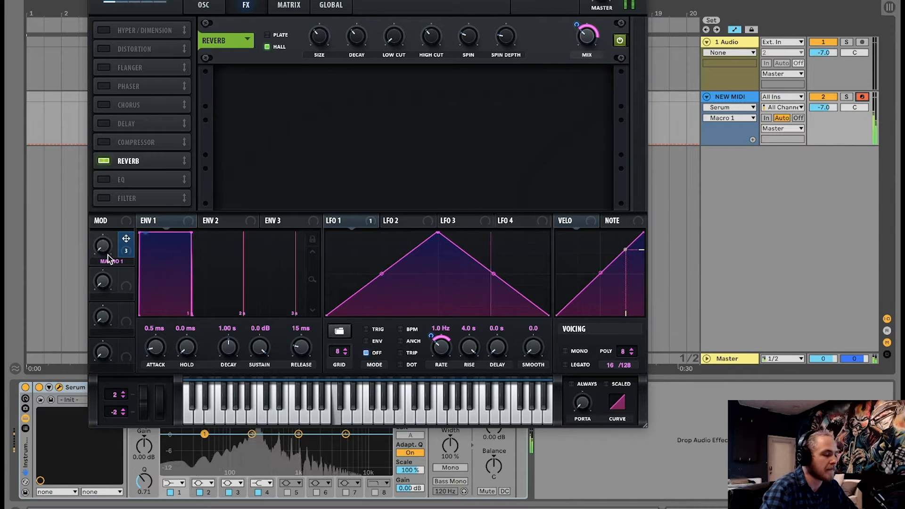
pyautogui.moveTo(105, 241)
pyautogui.moveTo(106, 240); pyautogui.dragTo(144, 226)
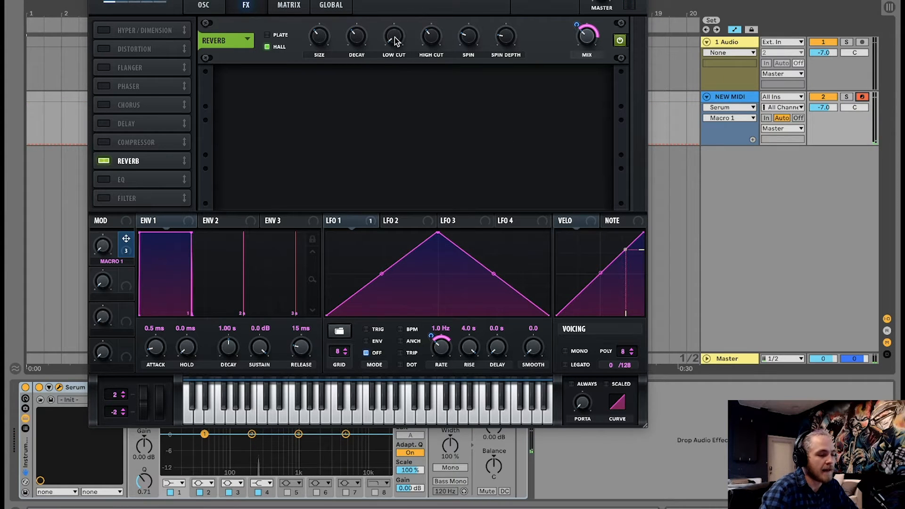
# Raise the reverb low cut slightly, assign Macro 1 to the reverb decay, and sweep the macro.
pyautogui.moveTo(395, 41); pyautogui.dragTo(395, 31)
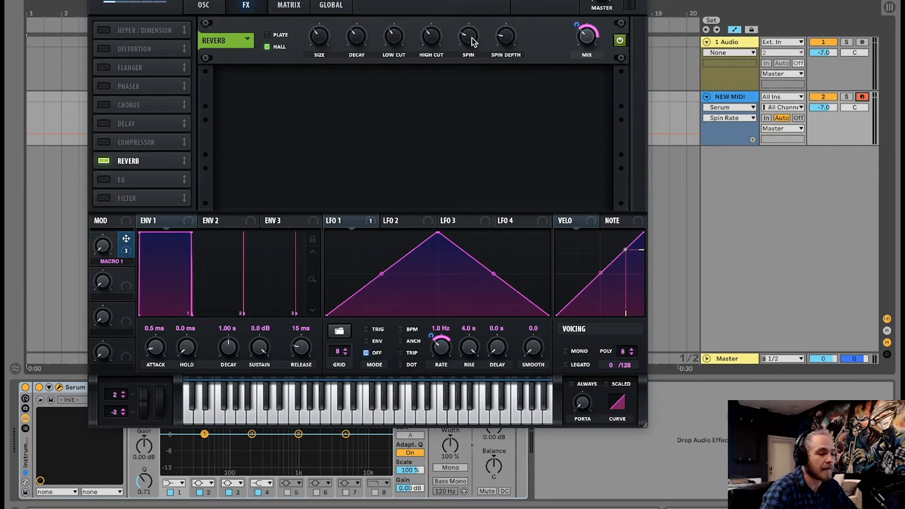
pyautogui.moveTo(505, 41)
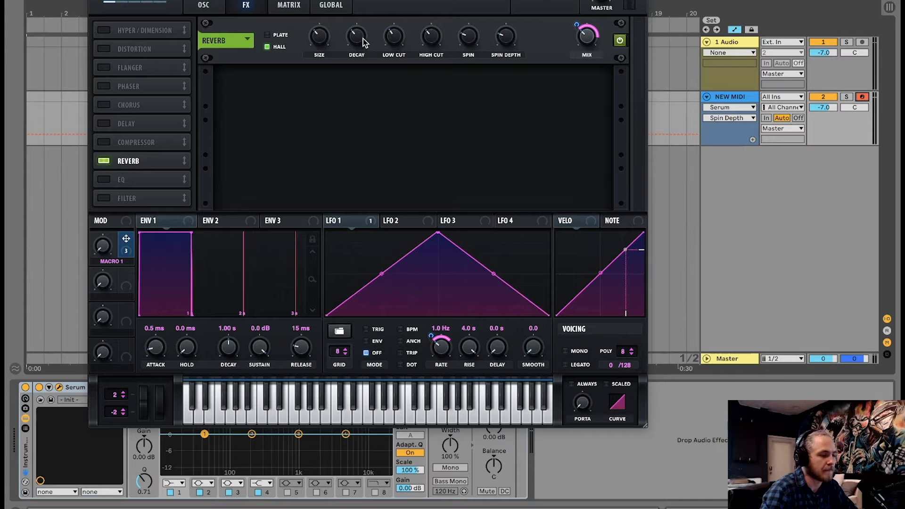
pyautogui.moveTo(165, 200); pyautogui.dragTo(343, 69)
pyautogui.moveTo(106, 244); pyautogui.dragTo(120, 334)
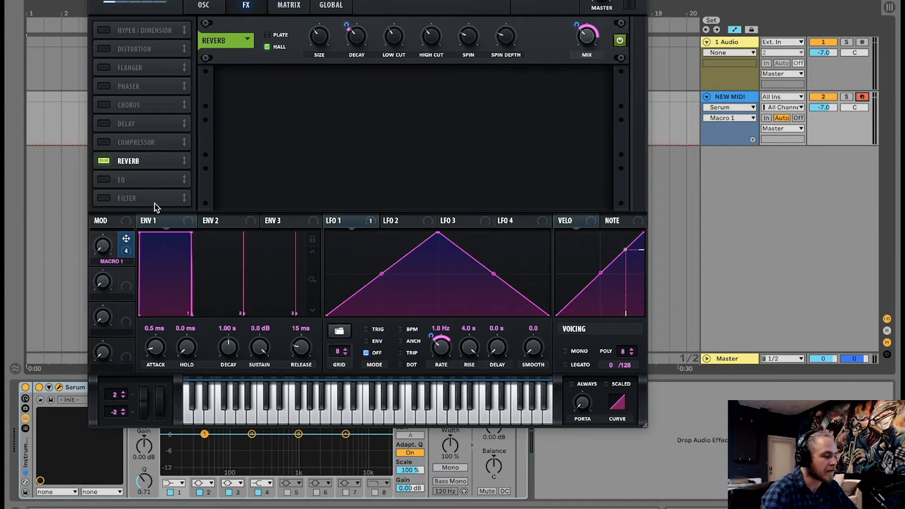
# Enable Hyper/Dimension, lower the Hyper mix and Dimension size, raise the Dimension mix and assign Macro 1 to it.
pyautogui.click(103, 30)
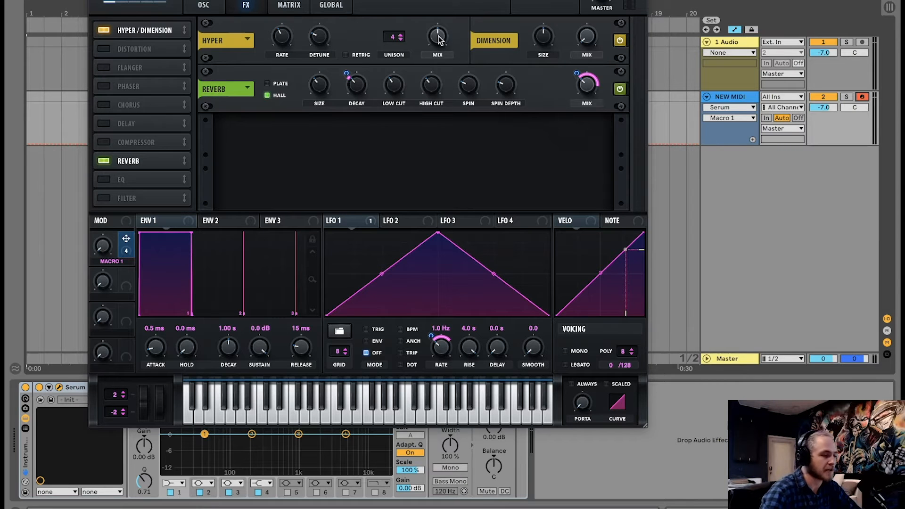
pyautogui.moveTo(438, 39); pyautogui.dragTo(423, 195)
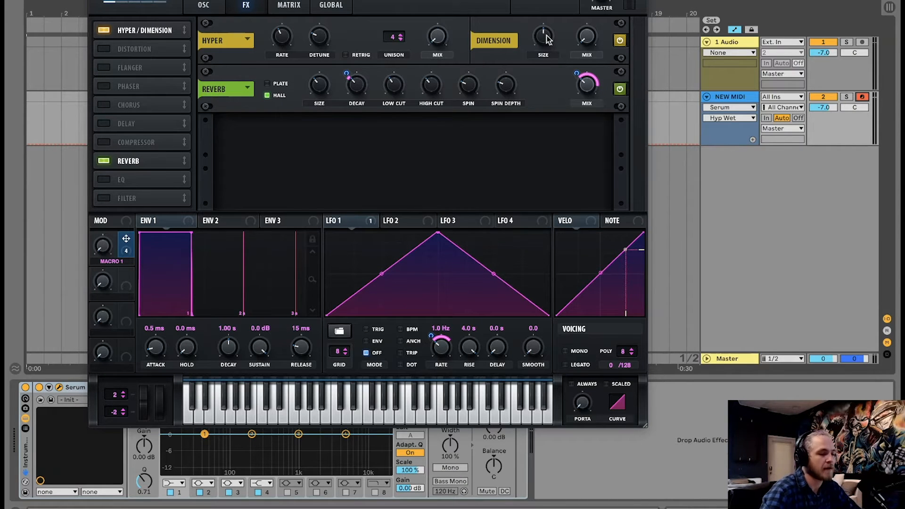
pyautogui.moveTo(547, 39); pyautogui.dragTo(516, 192)
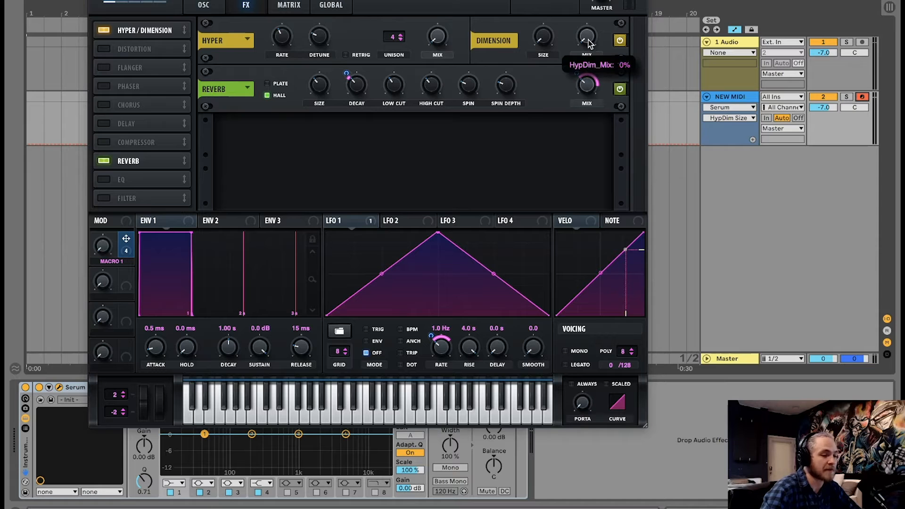
pyautogui.moveTo(588, 44); pyautogui.dragTo(588, 19)
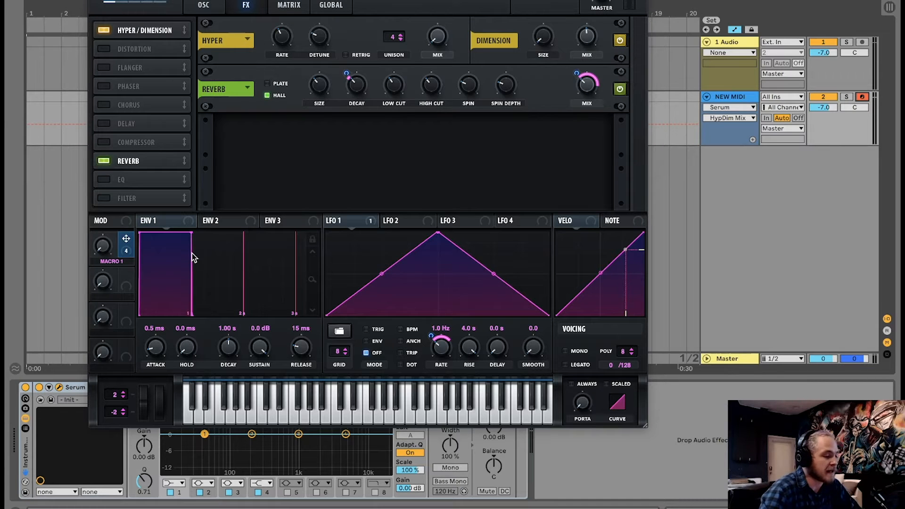
pyautogui.moveTo(127, 242); pyautogui.dragTo(587, 38)
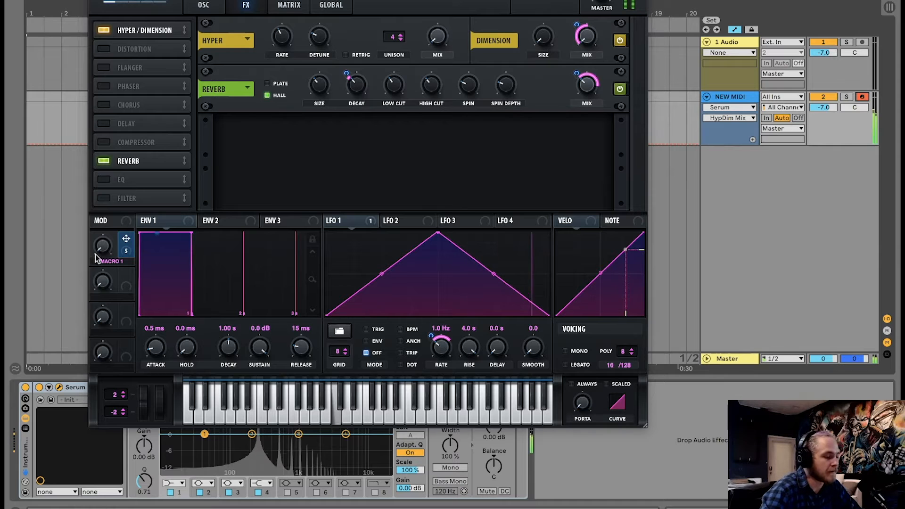
pyautogui.moveTo(99, 250); pyautogui.dragTo(120, 149)
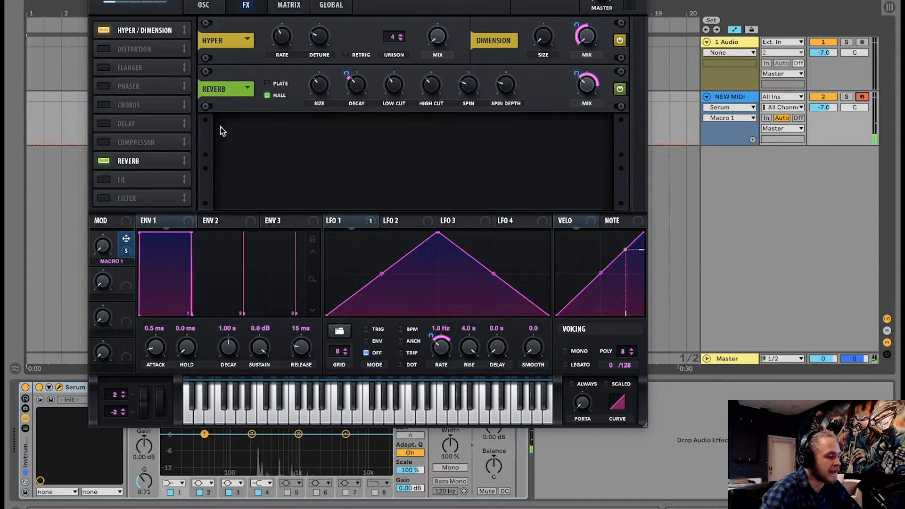
# Enable the Phaser effect and move it to the first slot of the effect chain.
pyautogui.click(104, 88)
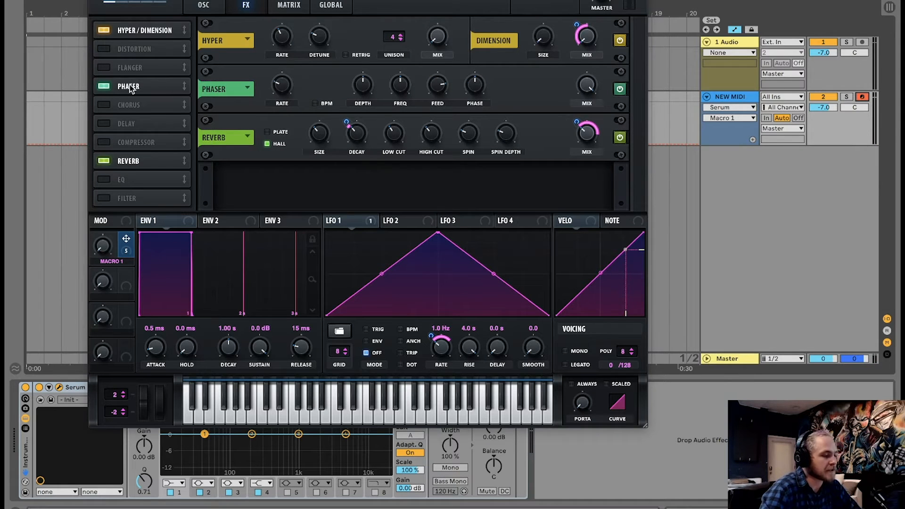
pyautogui.moveTo(130, 84); pyautogui.dragTo(140, 143)
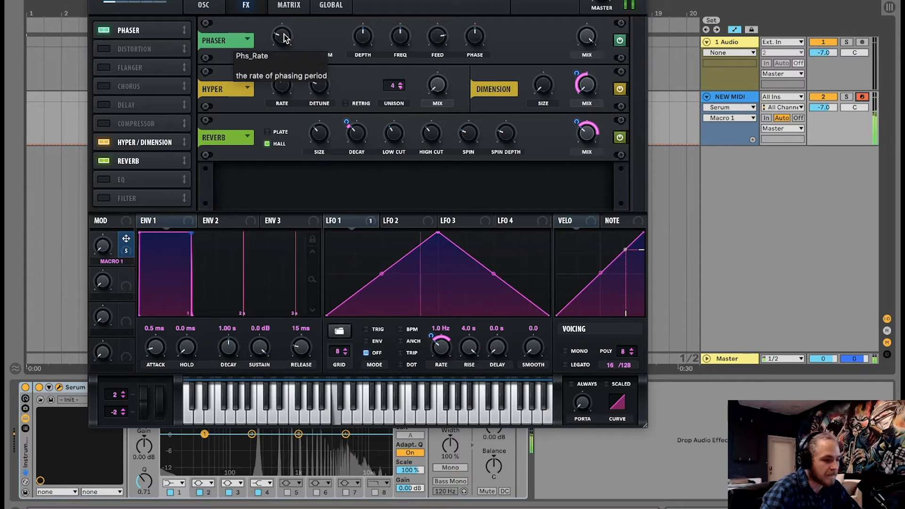
pyautogui.moveTo(284, 34); pyautogui.dragTo(284, 32)
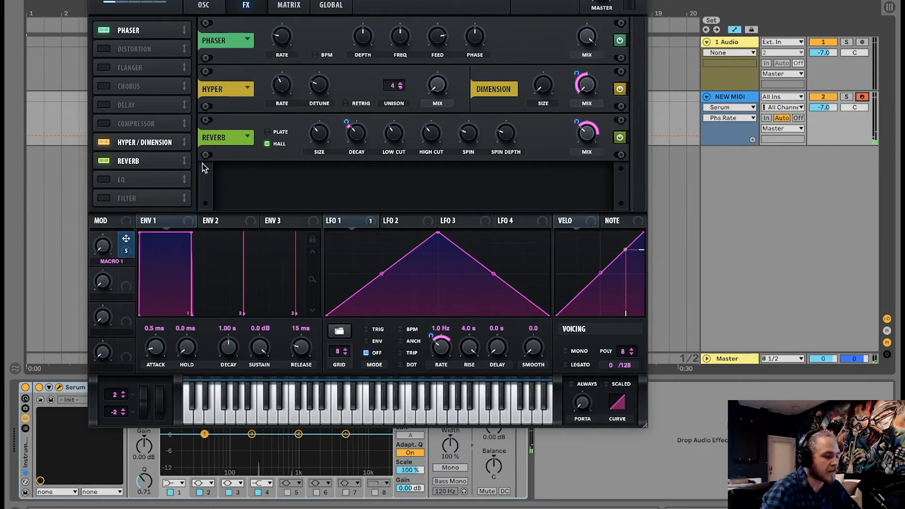
# Assign Macro 1 to the Phaser rate and adjust the modulation amount while sweeping the macro.
pyautogui.moveTo(126, 238); pyautogui.dragTo(270, 66)
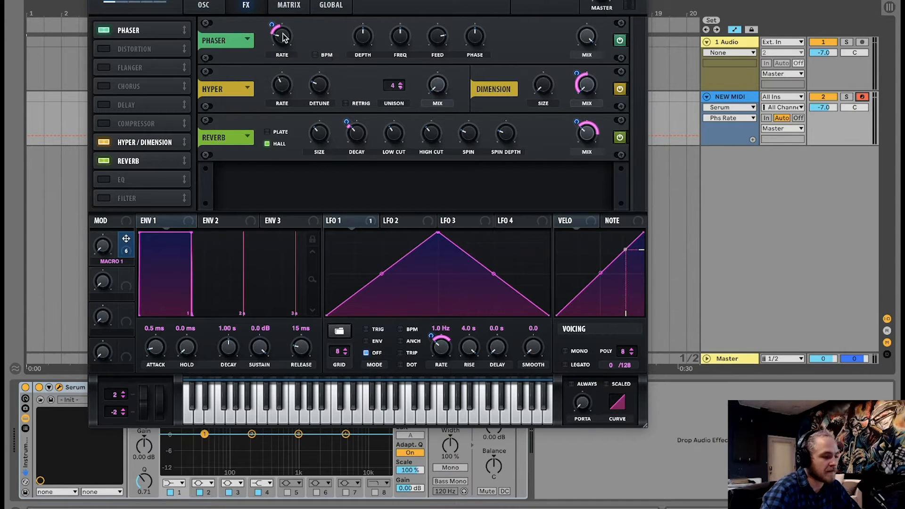
pyautogui.moveTo(283, 35); pyautogui.dragTo(281, 42)
pyautogui.moveTo(106, 242); pyautogui.dragTo(126, 273)
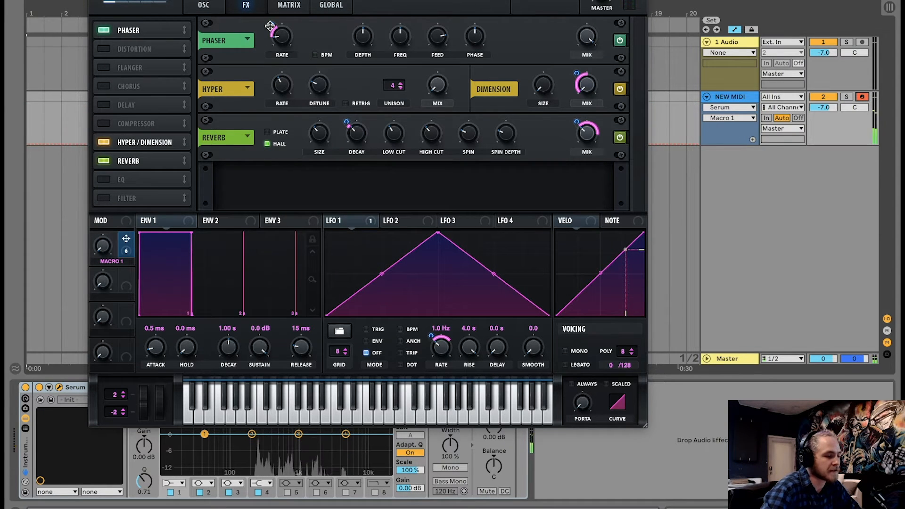
pyautogui.moveTo(270, 26); pyautogui.dragTo(272, 15)
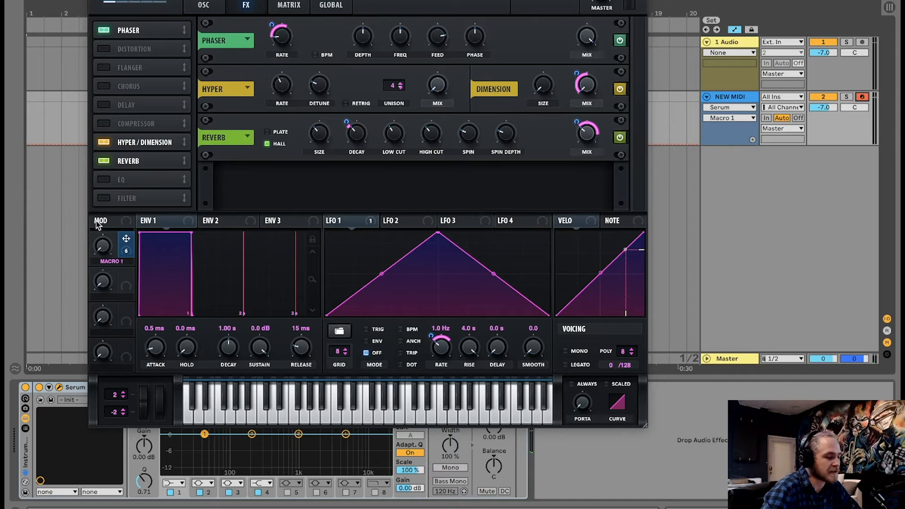
pyautogui.moveTo(100, 242); pyautogui.dragTo(130, 143)
# Set the Phaser frequency to 2359 Hz, raise its feedback, and sweep Macro 1 to test it.
pyautogui.click(400, 38)
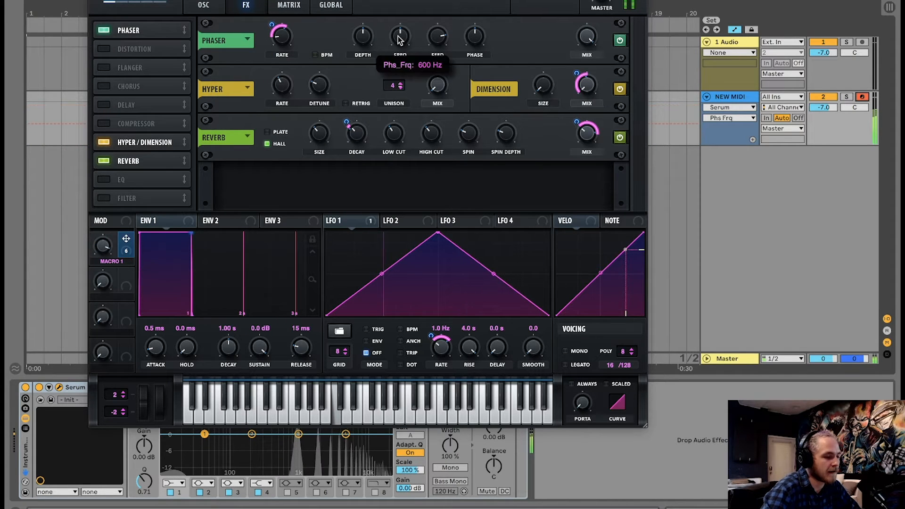
pyautogui.moveTo(400, 39); pyautogui.dragTo(402, 11)
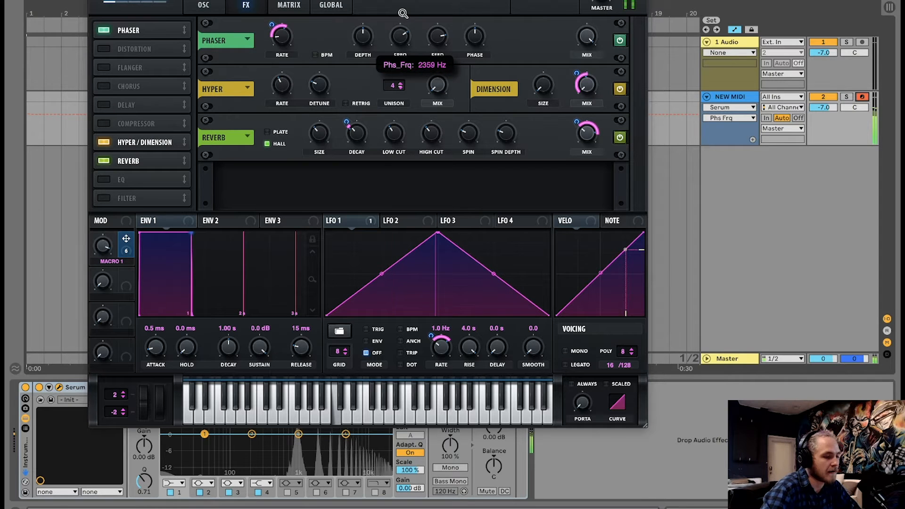
pyautogui.moveTo(441, 39); pyautogui.dragTo(440, 22)
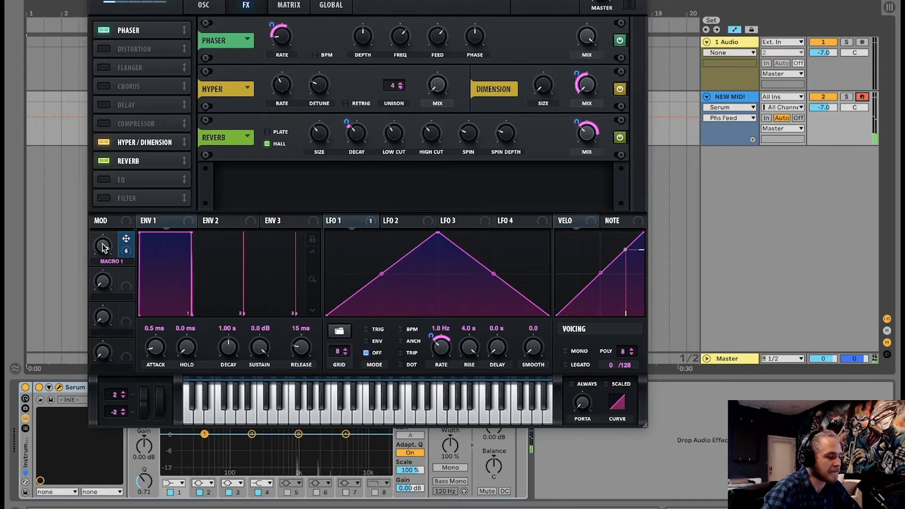
pyautogui.moveTo(103, 247); pyautogui.dragTo(110, 279)
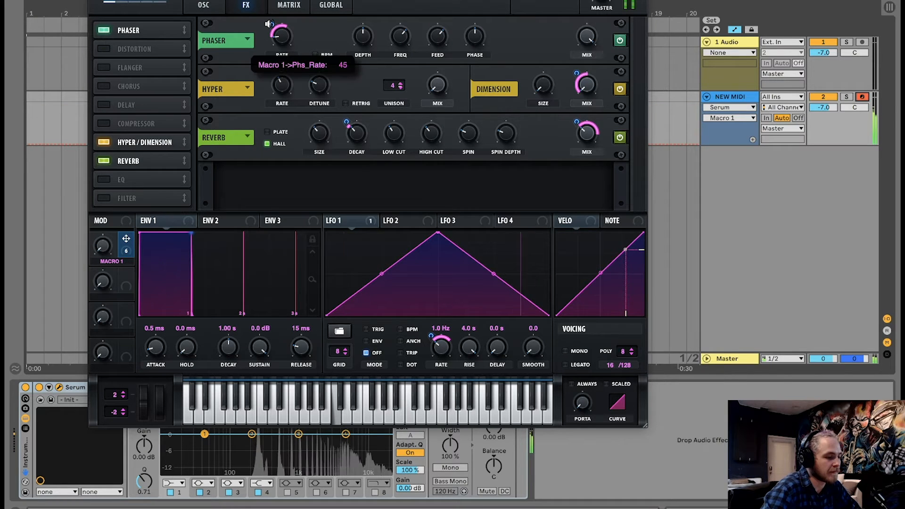
pyautogui.moveTo(102, 247); pyautogui.dragTo(127, 286)
# Enable the Chorus effect, lower its mix, and assign Macro 1 to the Chorus rate.
pyautogui.click(105, 87)
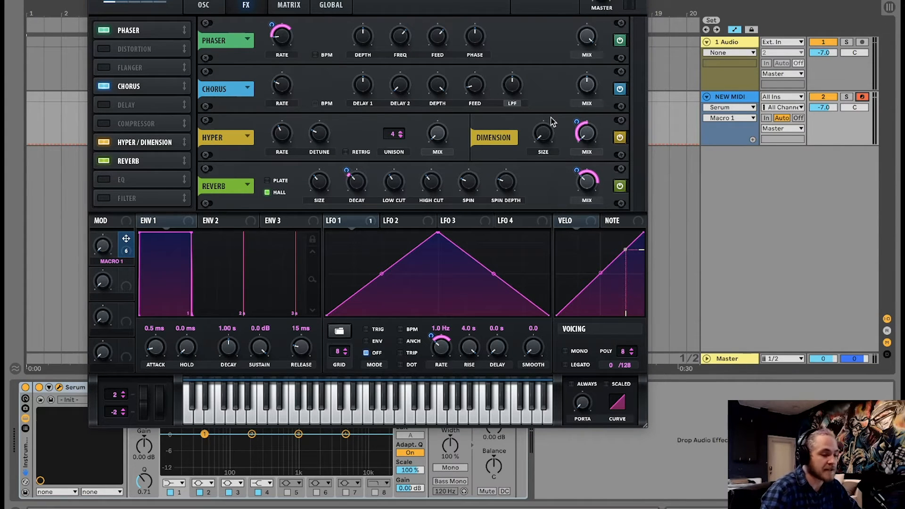
pyautogui.moveTo(586, 87); pyautogui.dragTo(586, 160)
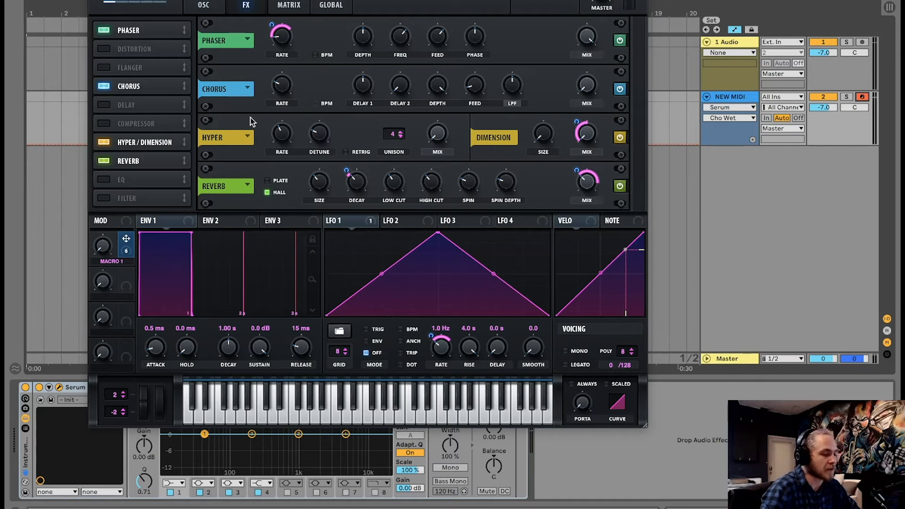
pyautogui.moveTo(126, 240); pyautogui.dragTo(276, 85)
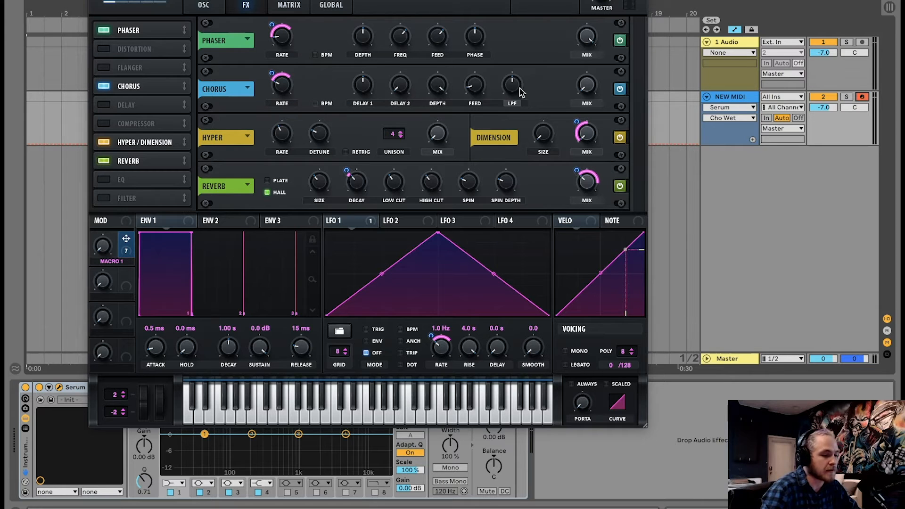
# Switch the Chorus filter mode to HPF.
pyautogui.click(513, 102)
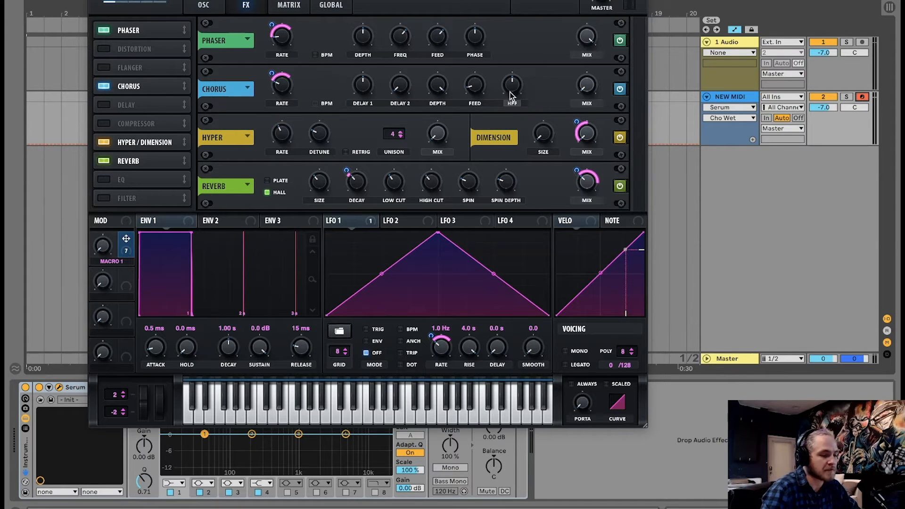
pyautogui.click(511, 99)
pyautogui.click(514, 105)
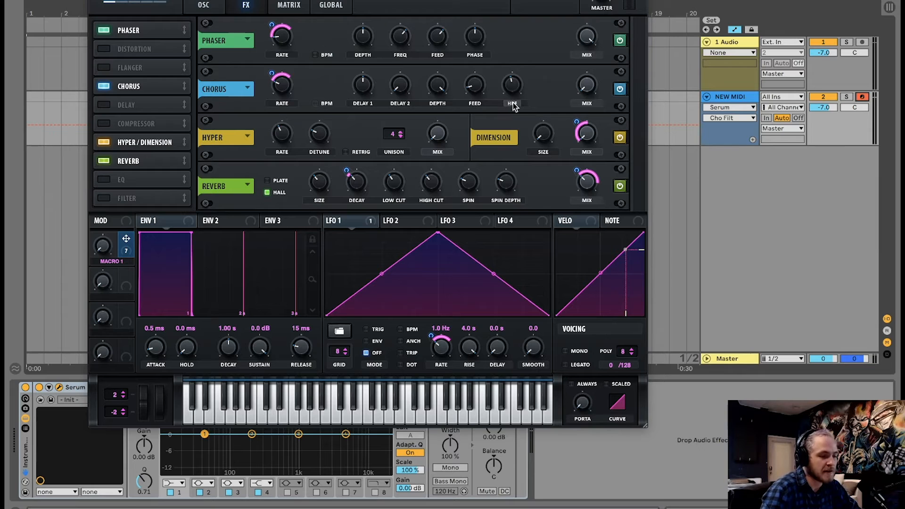
pyautogui.click(513, 103)
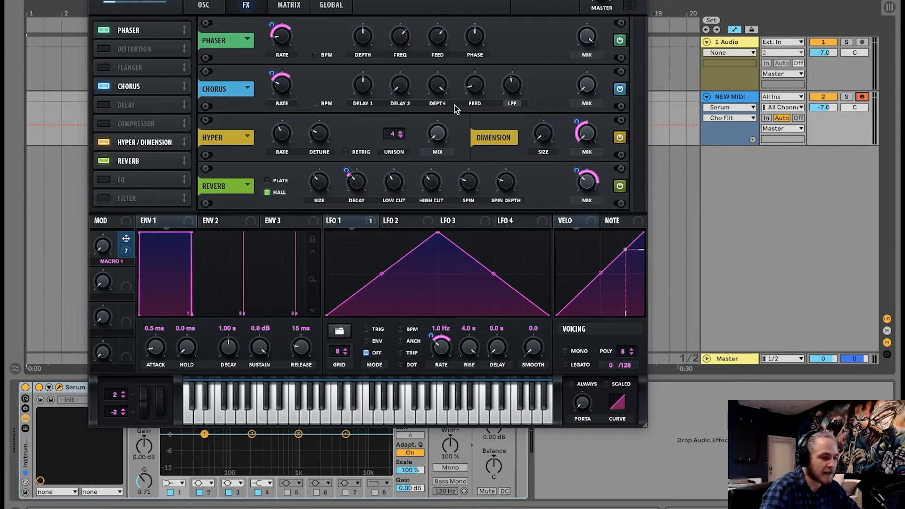
pyautogui.click(514, 104)
# Glance over the oscillator page's filter section and return to the effects page.
pyautogui.click(204, 5)
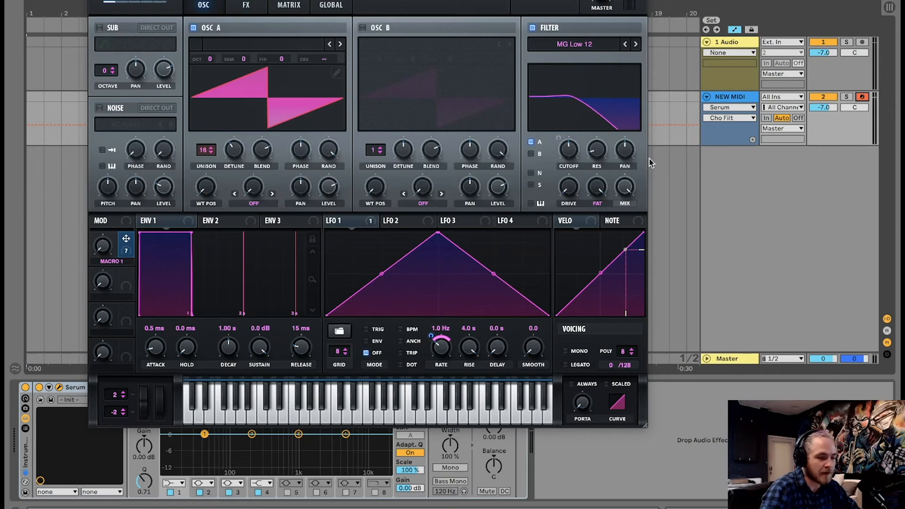
pyautogui.click(625, 203)
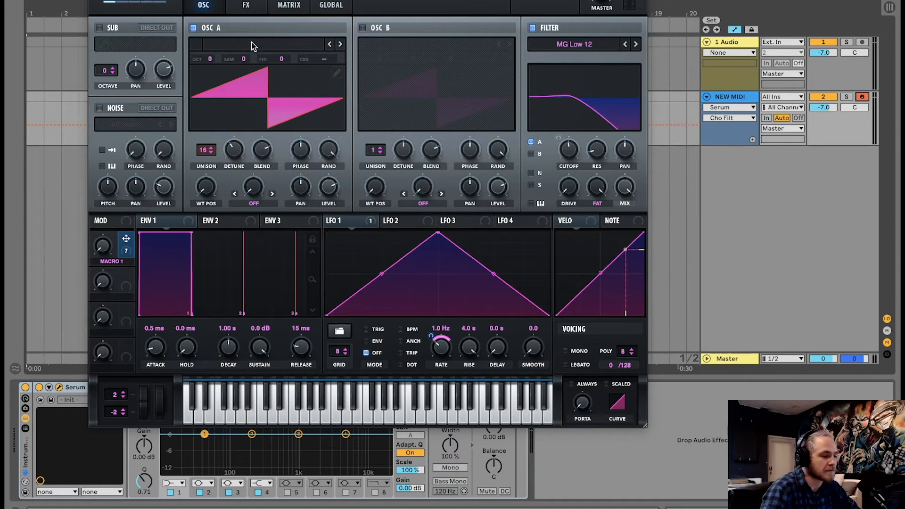
pyautogui.click(245, 5)
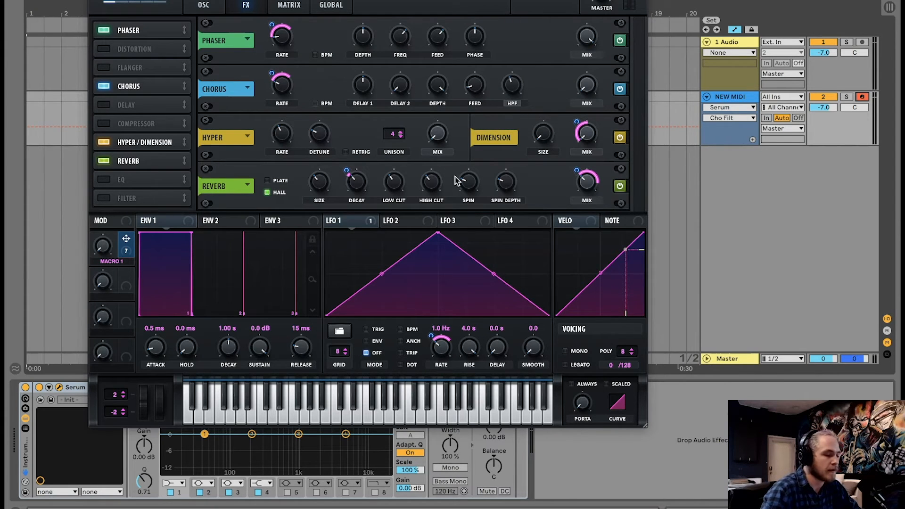
# Assign Macro 1 to the Chorus mix and HPF, and sweep Macro 1 to test it.
pyautogui.moveTo(125, 239); pyautogui.dragTo(585, 89)
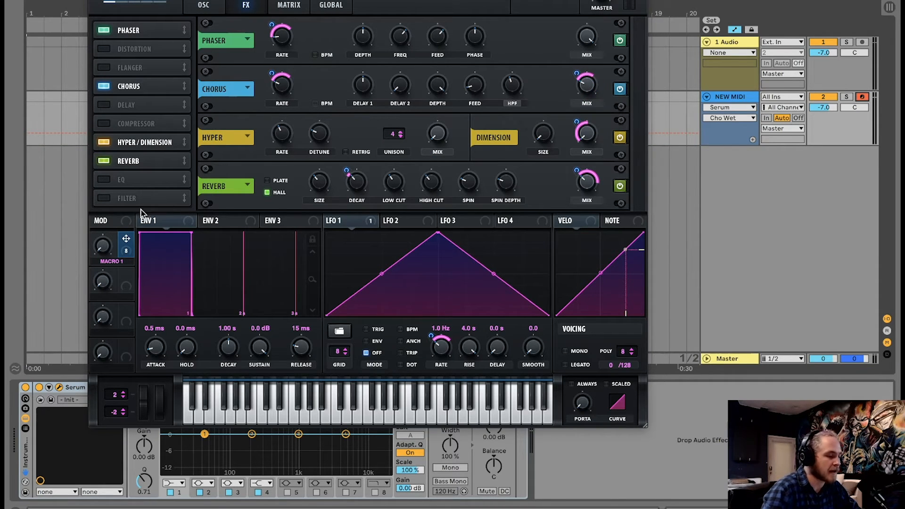
pyautogui.moveTo(126, 239); pyautogui.dragTo(513, 85)
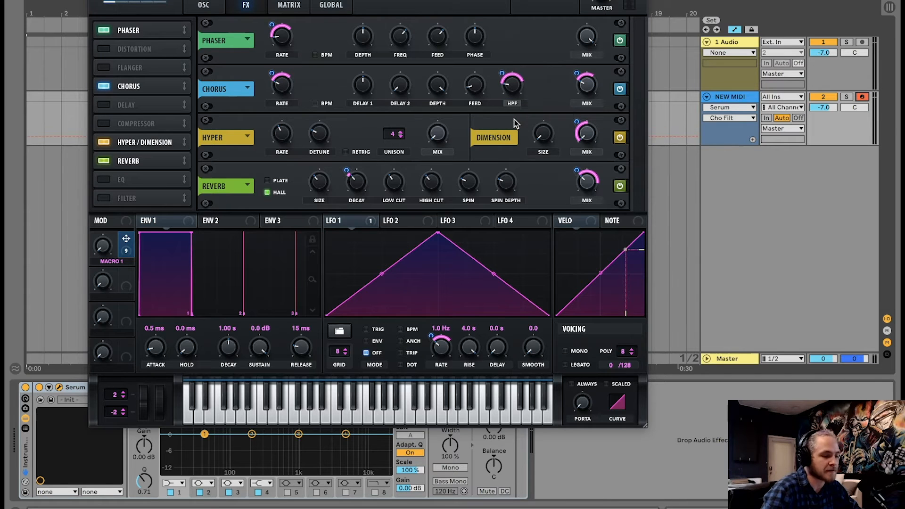
pyautogui.moveTo(102, 246); pyautogui.dragTo(131, 289)
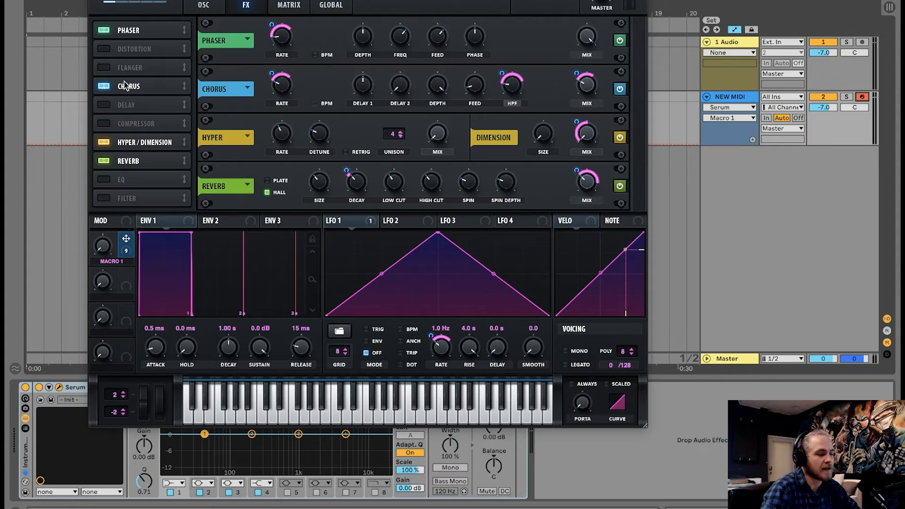
# Reorder the effects so Chorus comes first, and enable Distortion and move it to the top of the chain.
pyautogui.moveTo(124, 81); pyautogui.dragTo(140, 26)
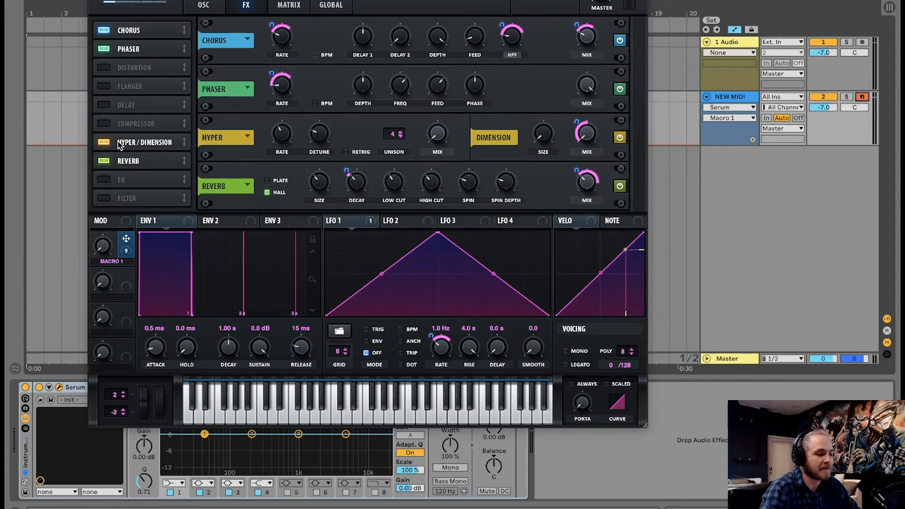
pyautogui.moveTo(123, 162)
pyautogui.mouseDown()
pyautogui.moveTo(130, 62)
pyautogui.moveTo(146, 31)
pyautogui.moveTo(126, 167)
pyautogui.mouseUp()
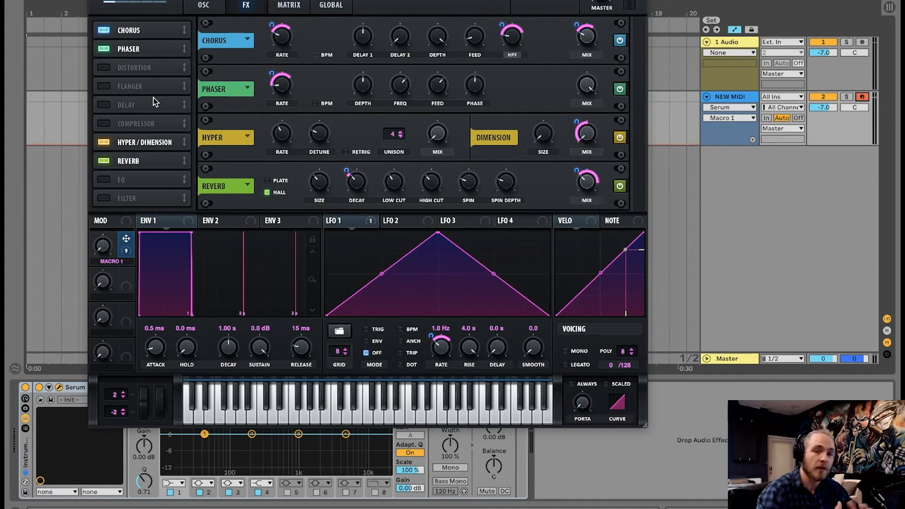
pyautogui.click(212, 4)
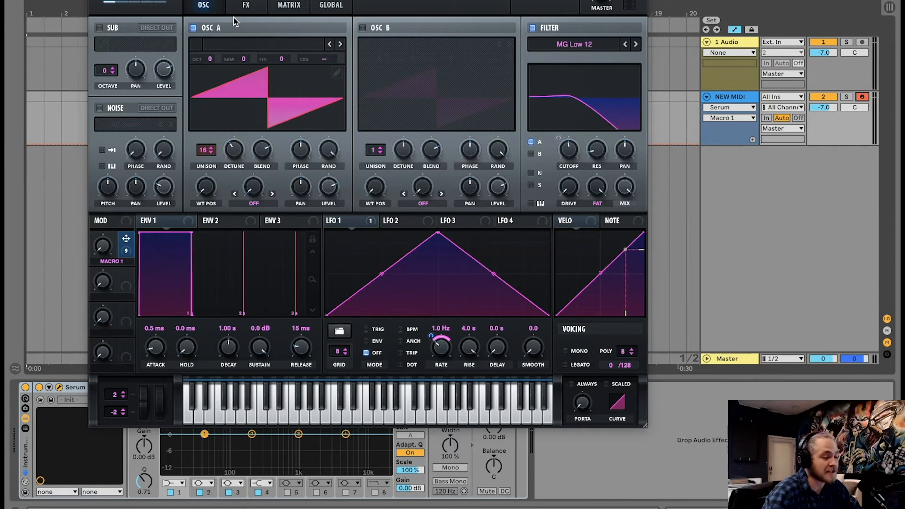
pyautogui.click(245, 4)
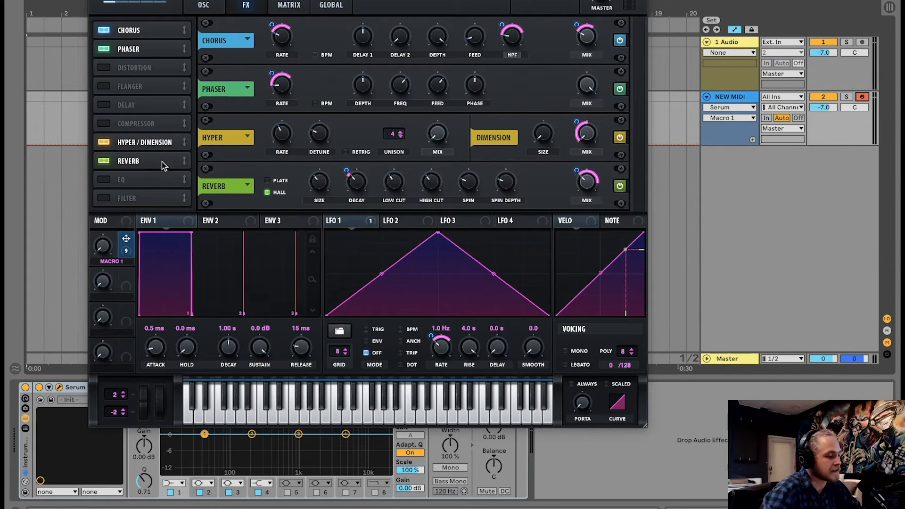
pyautogui.click(105, 70)
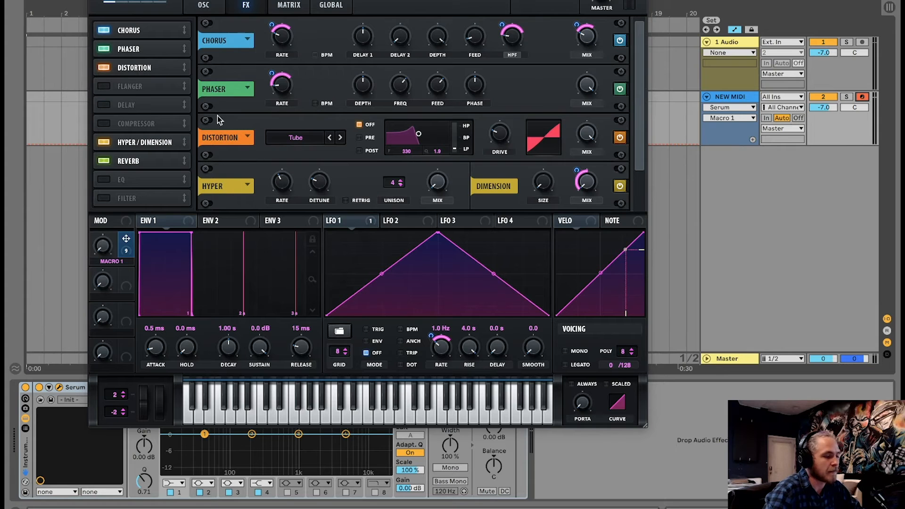
pyautogui.moveTo(134, 68); pyautogui.dragTo(135, 34)
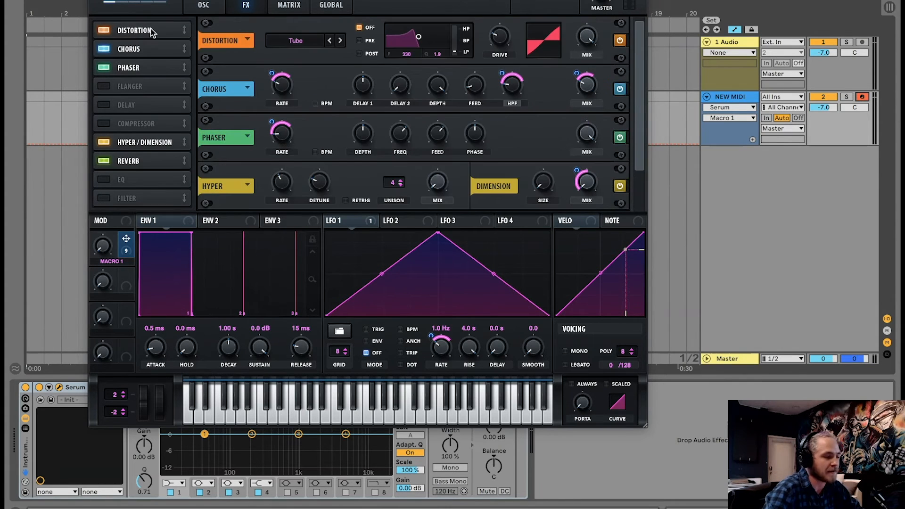
# Assign Macro 1 to Oscillator A's unison detune and sweep Macro 1 to test it.
pyautogui.click(215, 4)
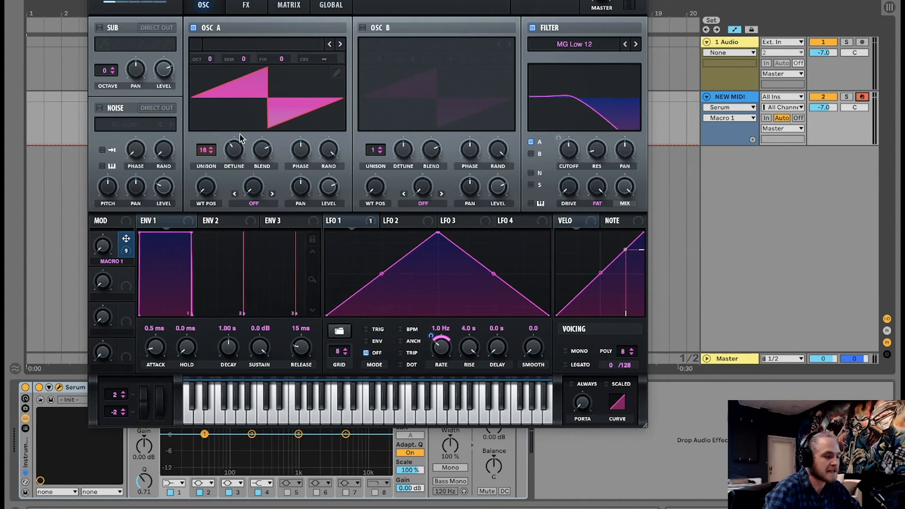
pyautogui.click(237, 160)
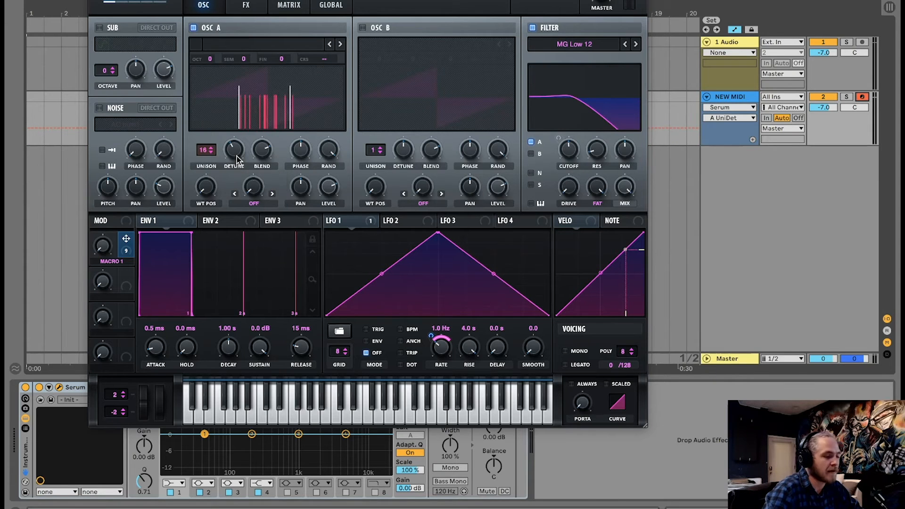
pyautogui.moveTo(126, 239); pyautogui.dragTo(223, 160)
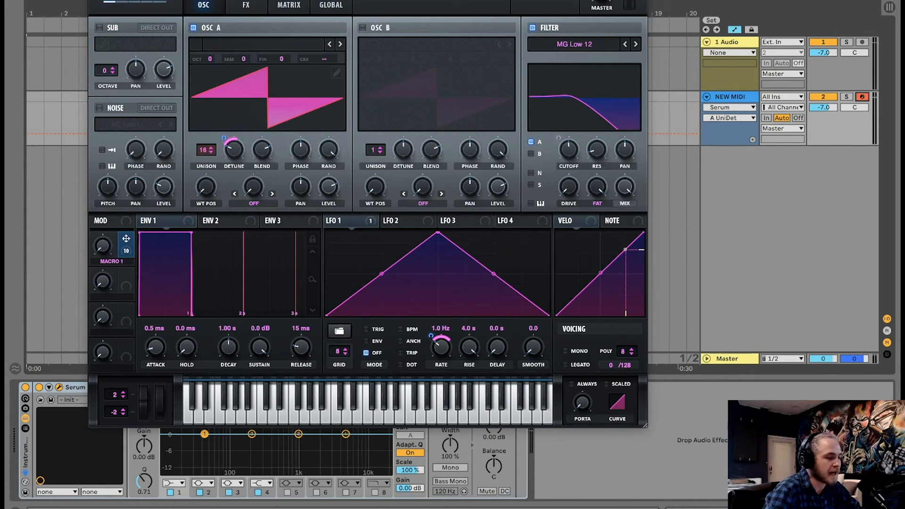
pyautogui.click(103, 259)
pyautogui.moveTo(102, 257); pyautogui.dragTo(130, 154)
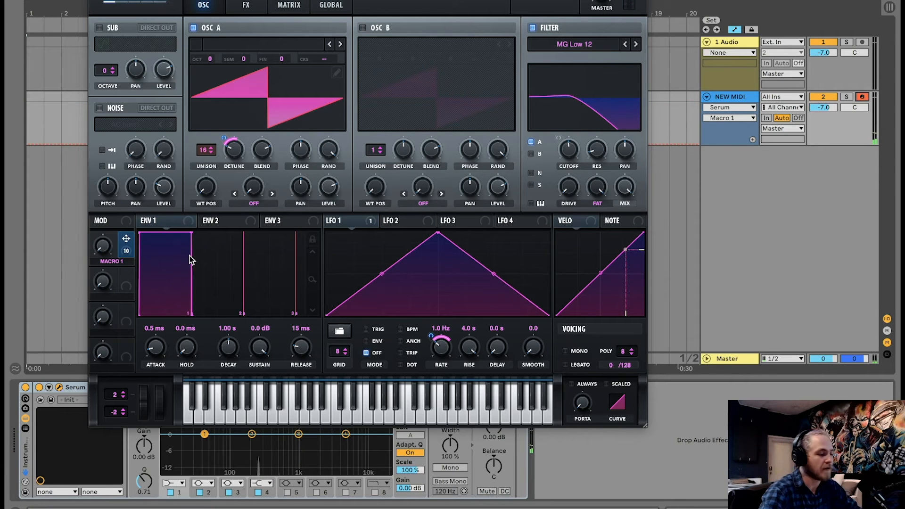
pyautogui.moveTo(223, 143)
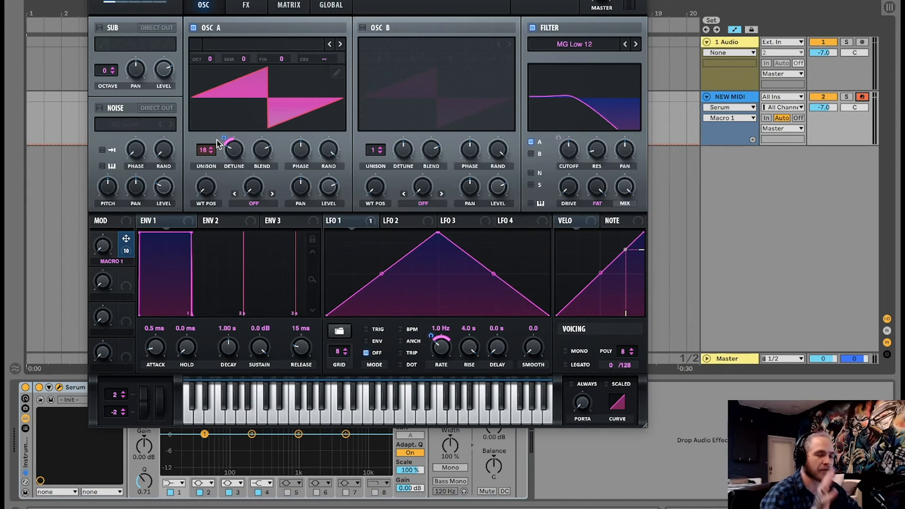
# Assign Macro 1 to the Distortion drive and sweep Macro 1 to test it.
pyautogui.click(246, 4)
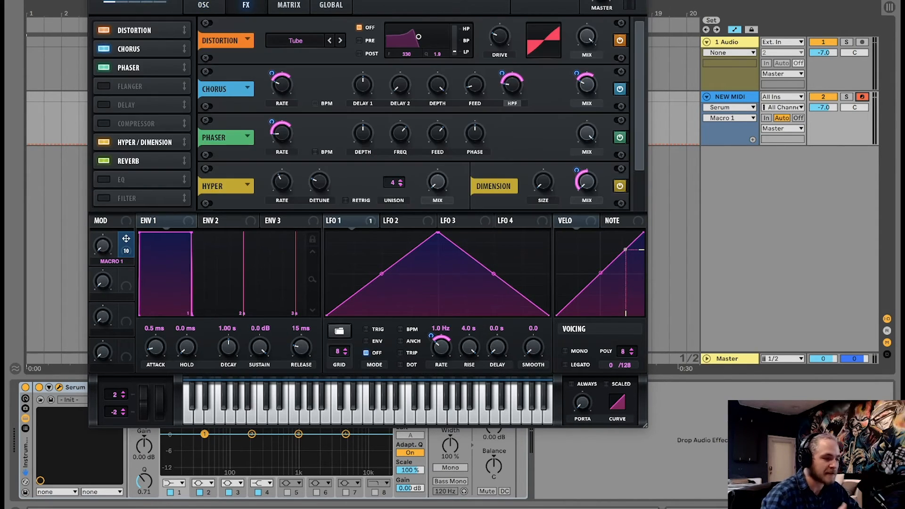
pyautogui.click(499, 36)
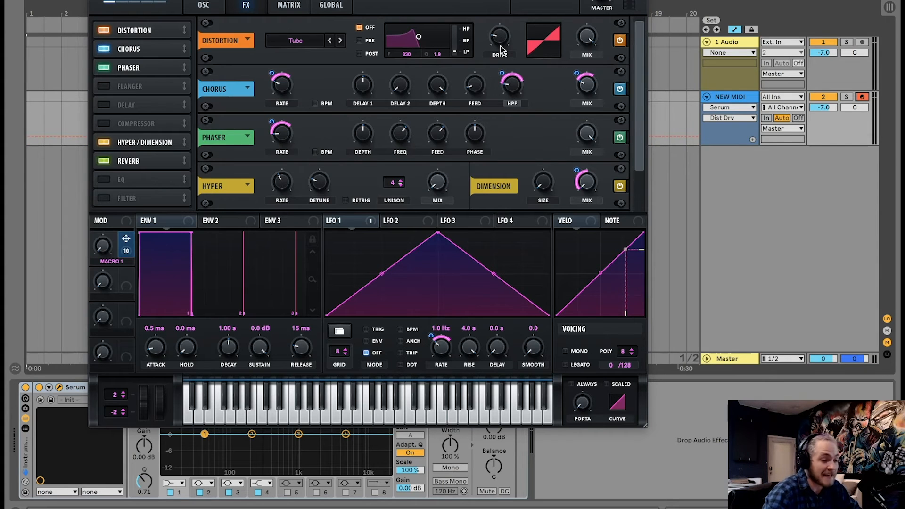
pyautogui.moveTo(496, 37)
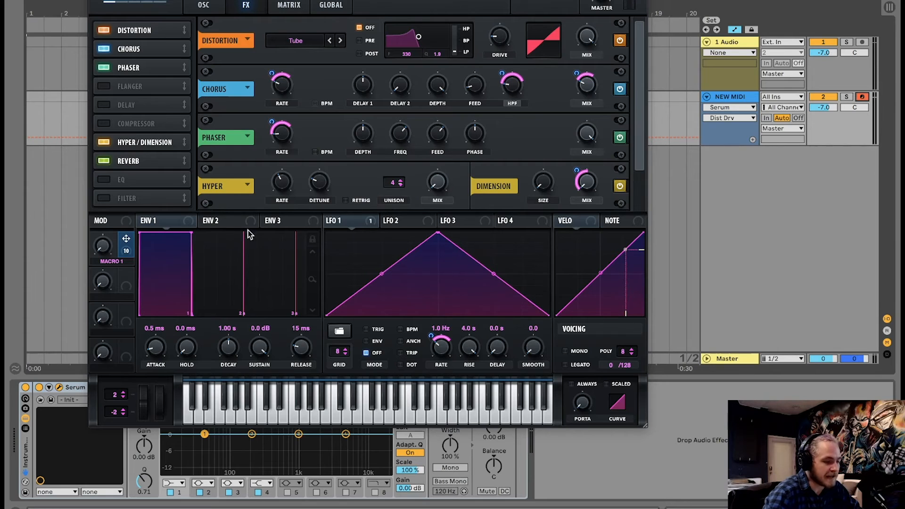
pyautogui.moveTo(126, 243); pyautogui.dragTo(499, 36)
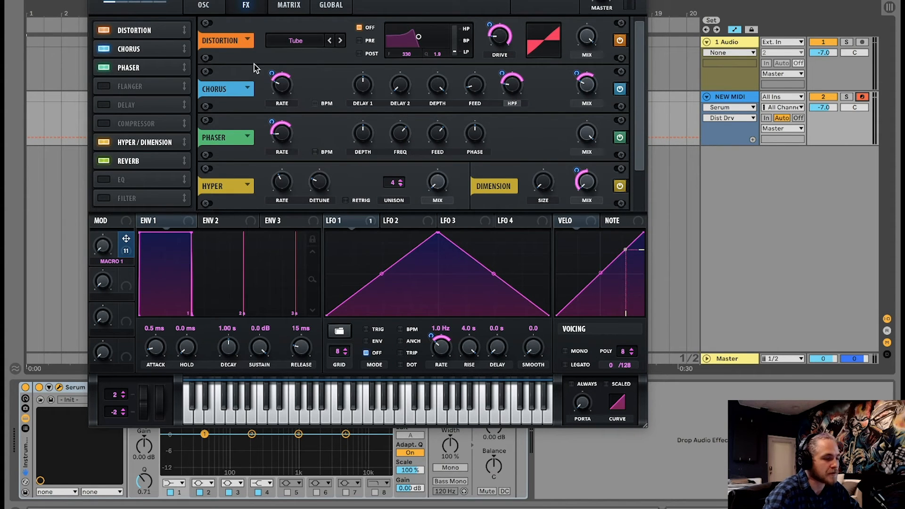
pyautogui.click(104, 249)
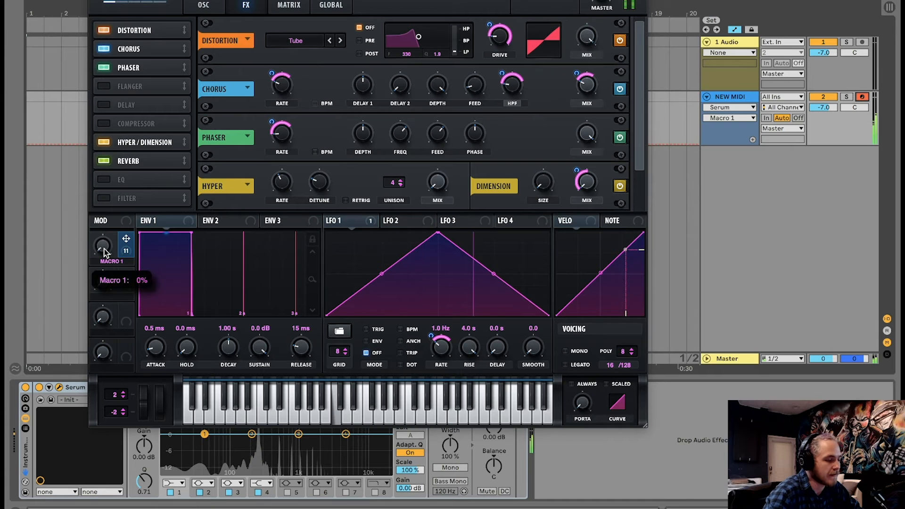
pyautogui.moveTo(103, 249); pyautogui.dragTo(129, 282)
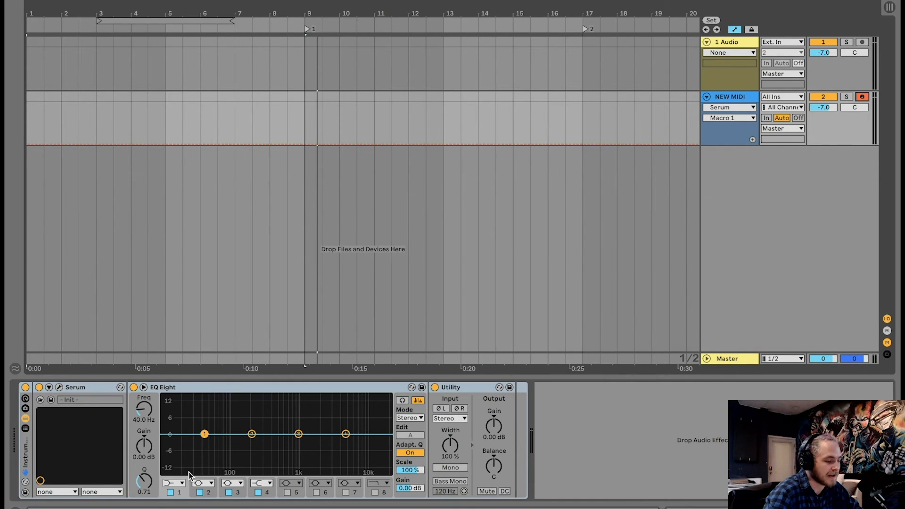
# Raise the EQ Eight low-cut band frequency to about 220 Hz.
pyautogui.click(188, 472)
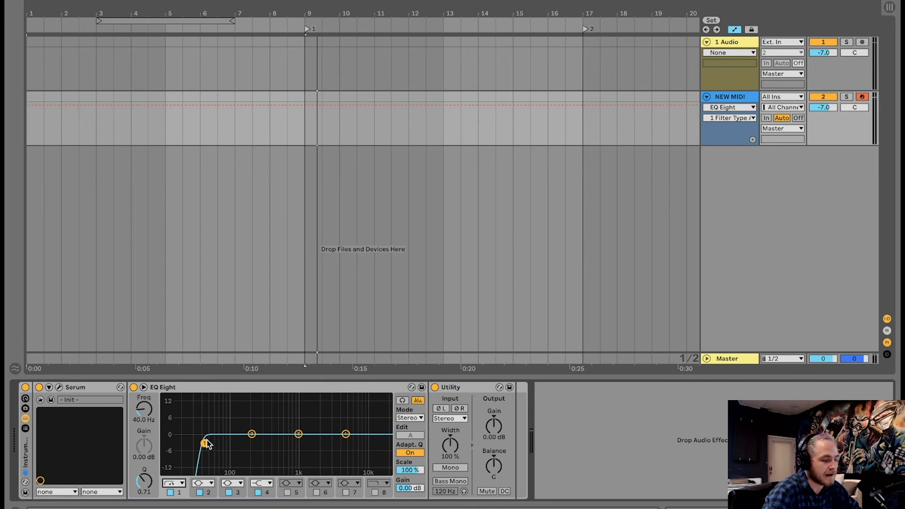
pyautogui.moveTo(206, 442); pyautogui.dragTo(259, 443)
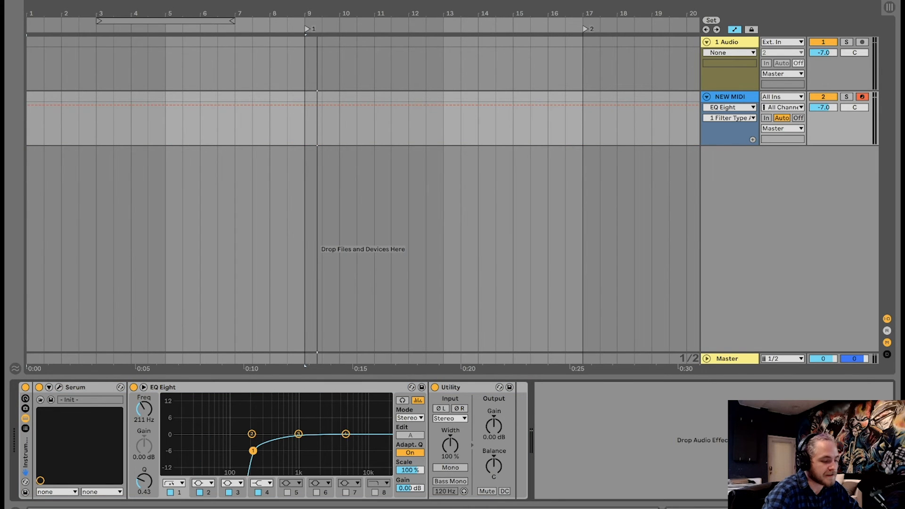
pyautogui.moveTo(254, 451); pyautogui.dragTo(259, 450)
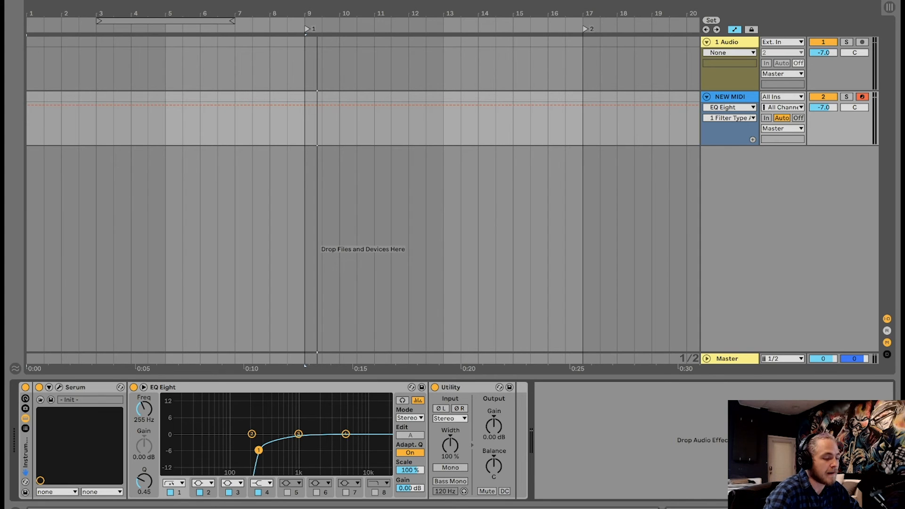
pyautogui.moveTo(258, 451); pyautogui.dragTo(254, 453)
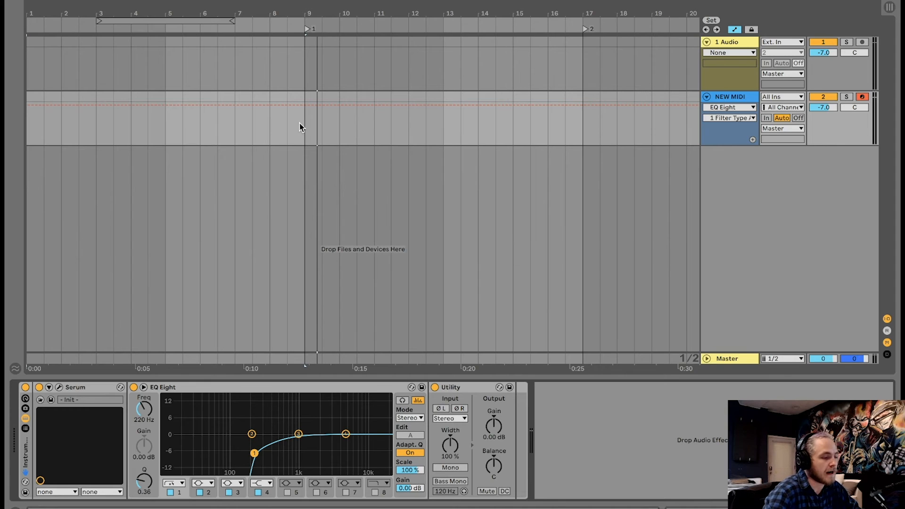
# Create an 8-bar MIDI clip with a single C3 note stretched across it using Legato.
pyautogui.click(300, 93)
pyautogui.moveTo(300, 93); pyautogui.dragTo(7, 96)
pyautogui.hotkey('ctrl', 'shift', 'm')
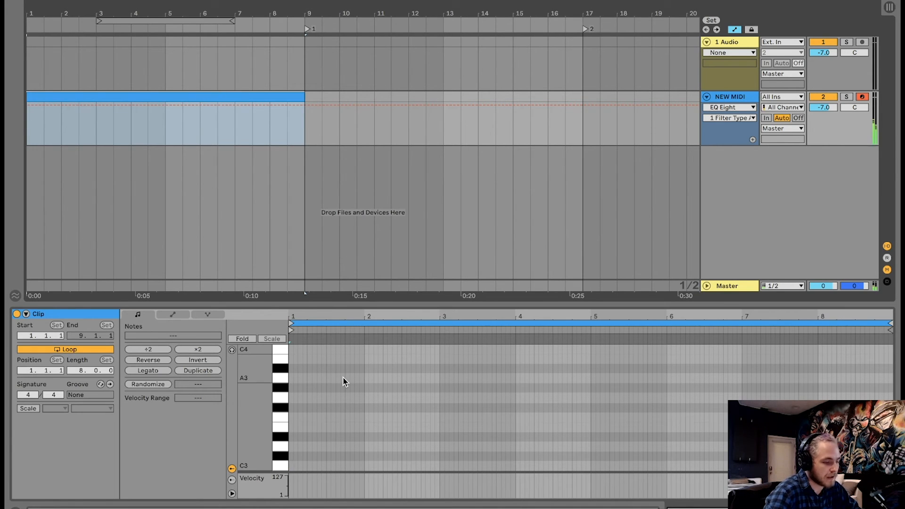
pyautogui.click(291, 467)
pyautogui.doubleClick(292, 465)
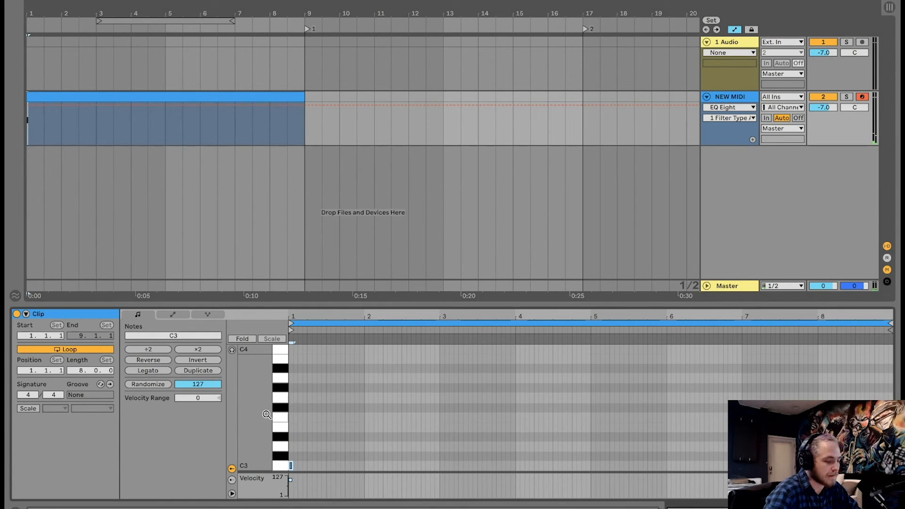
pyautogui.click(148, 371)
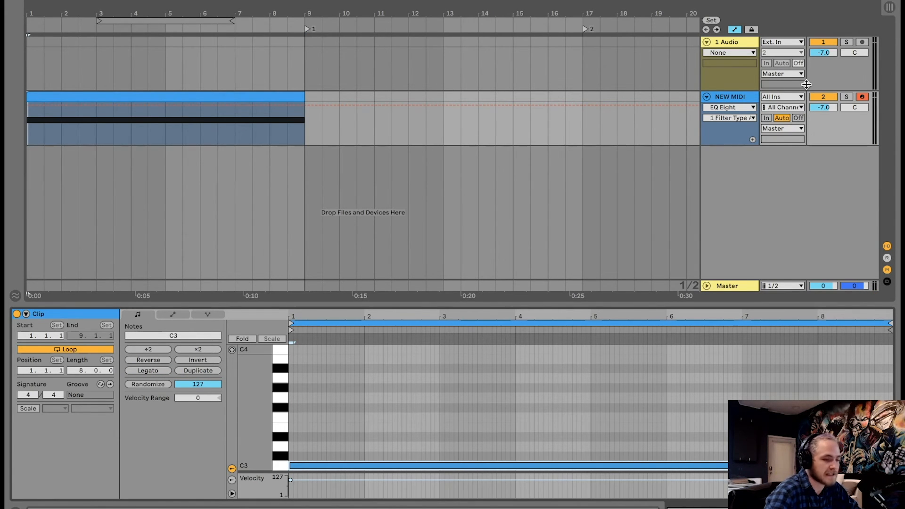
# Automate Serum's Macro 1 on the track with a ramp rising from 0 to 100% across the clip.
pyautogui.hotkey('shift', 'Tab')
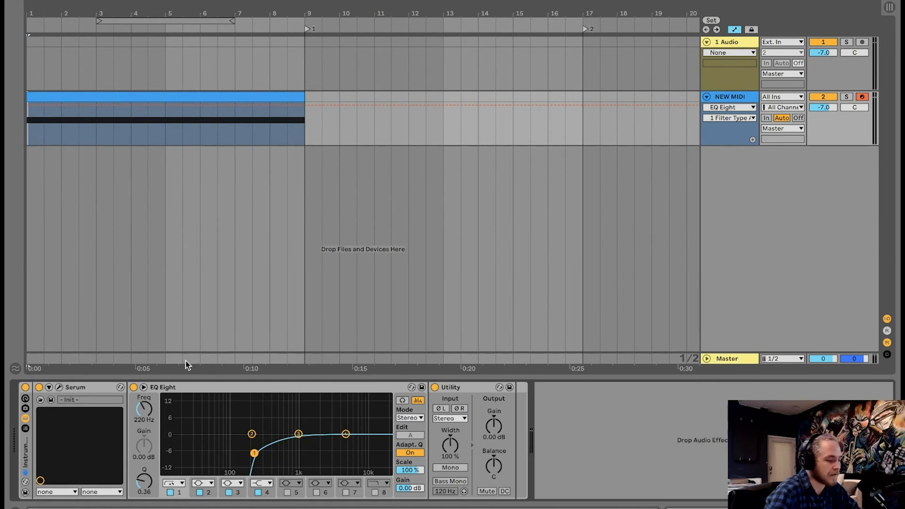
pyautogui.click(59, 387)
pyautogui.click(105, 243)
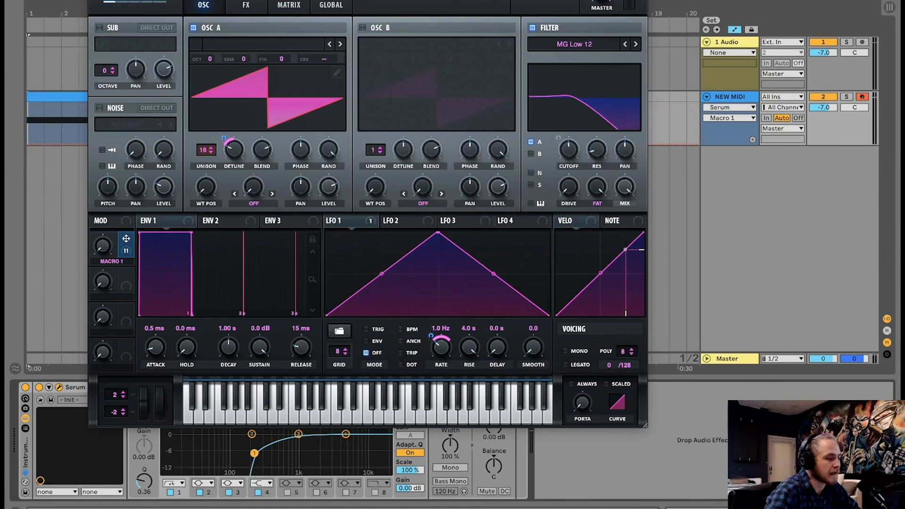
pyautogui.hotkey('ctrl', 'alt', 'p')
pyautogui.click(36, 137)
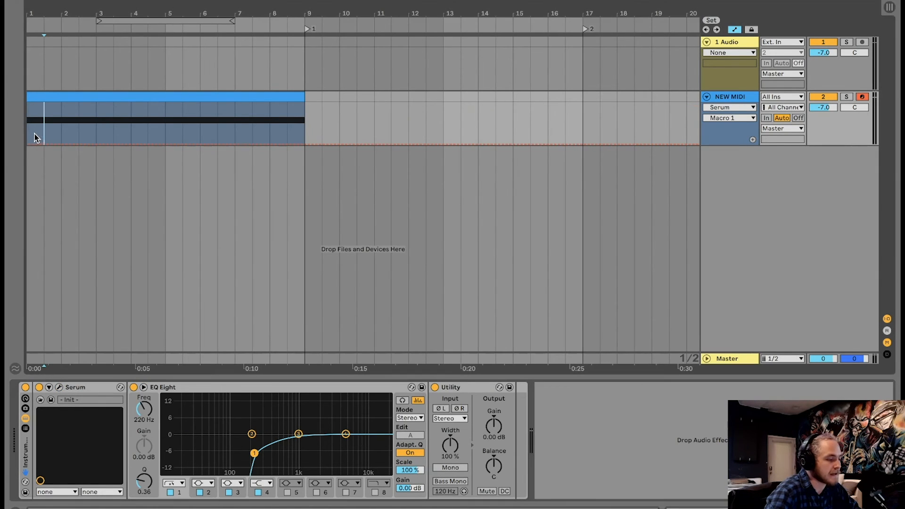
pyautogui.click(28, 144)
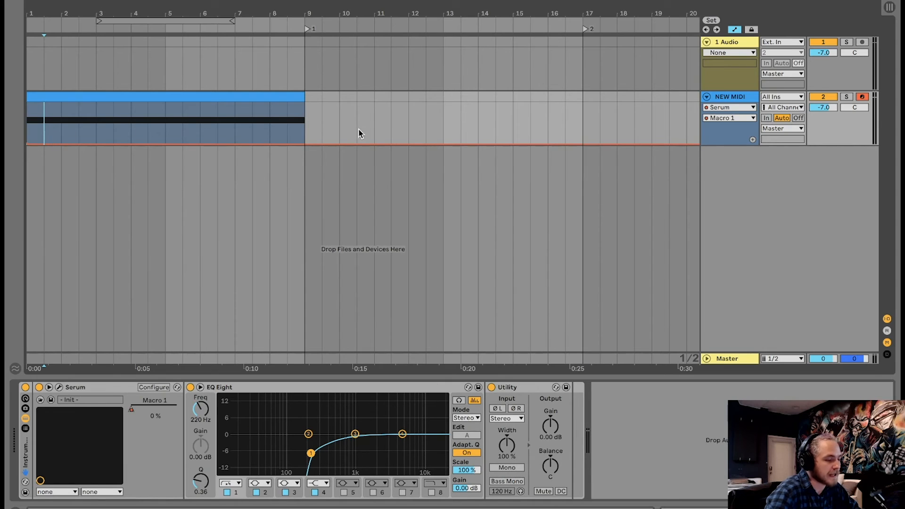
pyautogui.moveTo(301, 143); pyautogui.dragTo(304, 102)
pyautogui.click(228, 94)
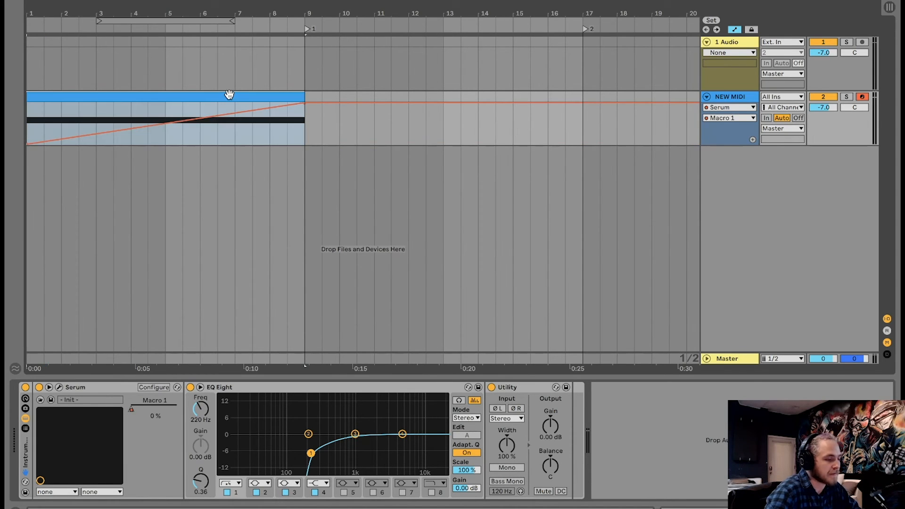
# Play the clip and try to drop the Macro 1 automation back to zero after the clip ends.
pyautogui.press('space')
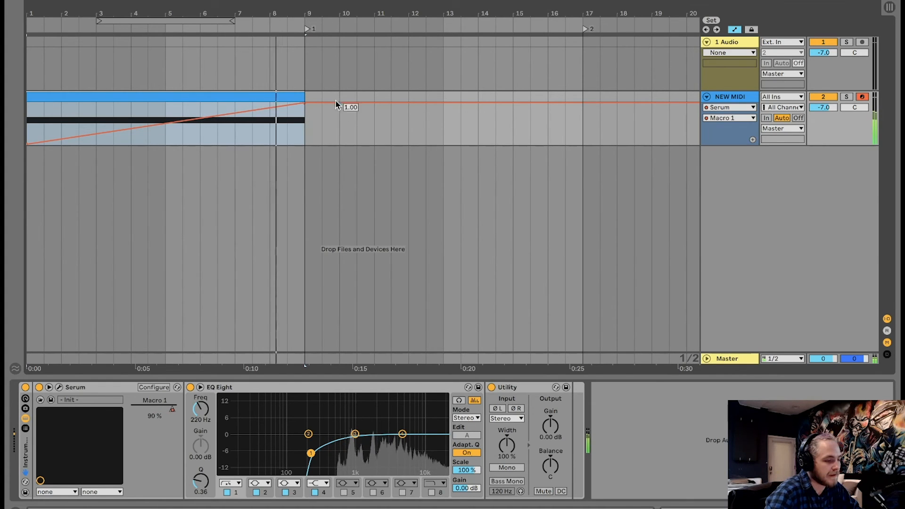
pyautogui.moveTo(331, 105); pyautogui.dragTo(330, 144)
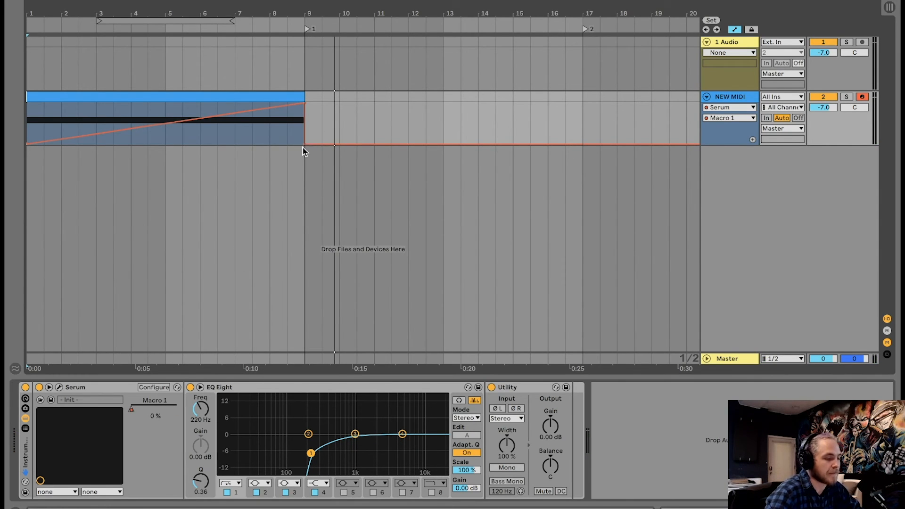
pyautogui.moveTo(303, 148); pyautogui.dragTo(312, 124)
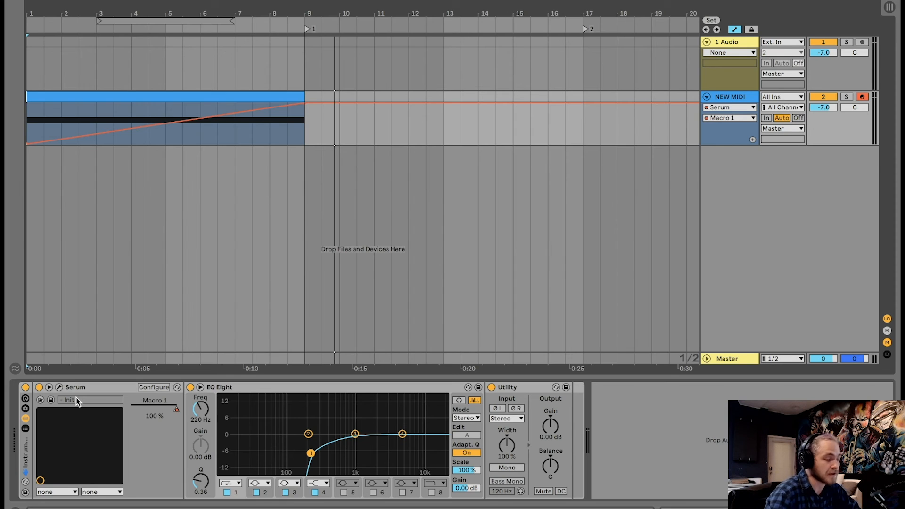
# Automate the Utility gain down to -inf dB over the bars right after the clip ends.
pyautogui.click(551, 426)
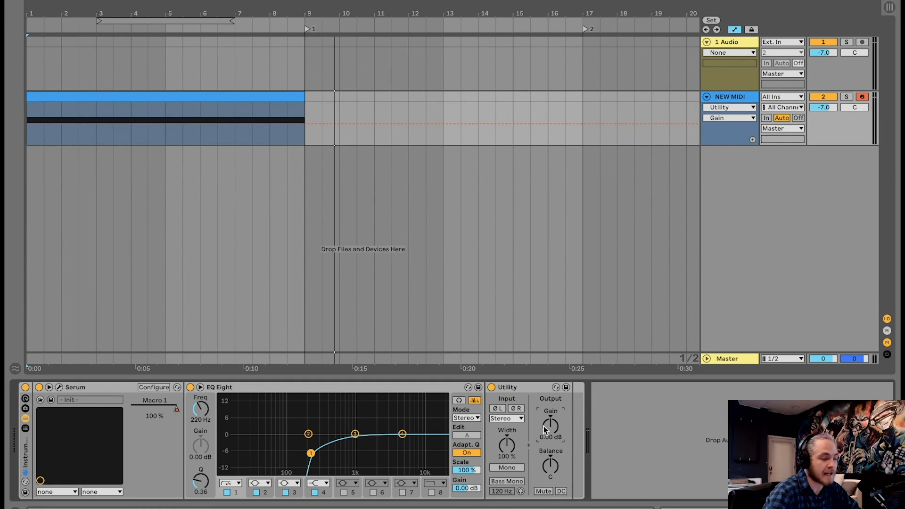
pyautogui.moveTo(307, 102); pyautogui.dragTo(424, 142)
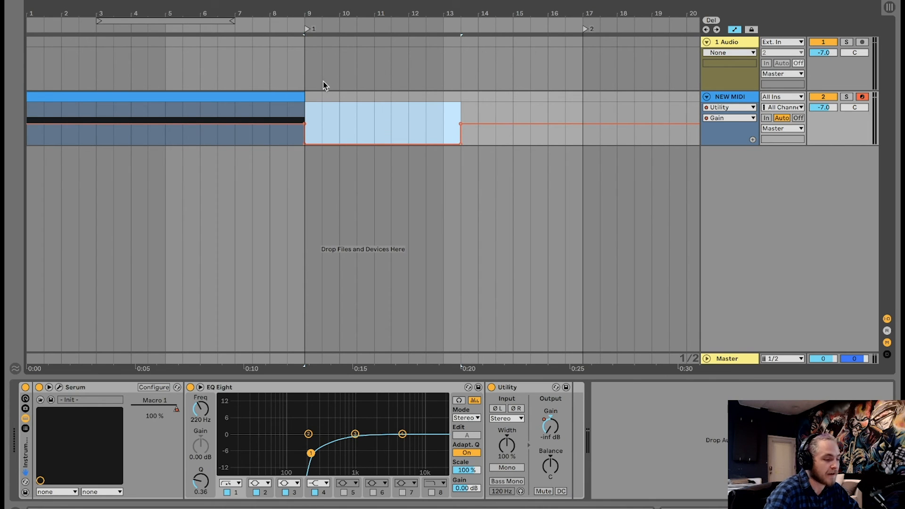
pyautogui.click(306, 124)
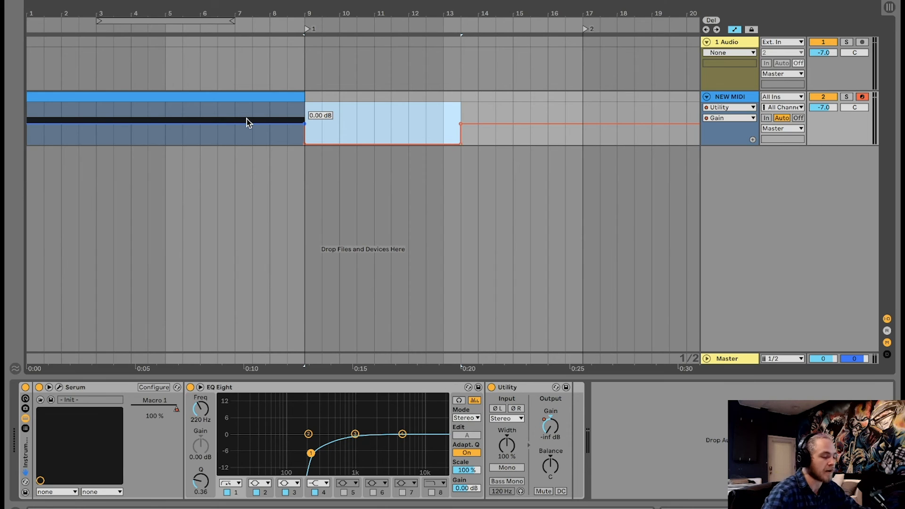
# Automate EQ Eight band 1 frequency to rise from 220 Hz to about 1.55 kHz at the clip's end.
pyautogui.click(240, 494)
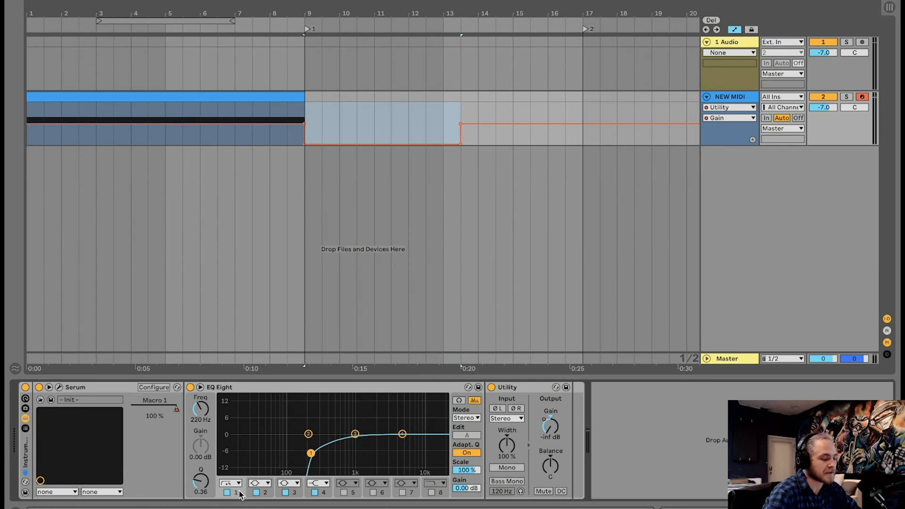
pyautogui.rightClick(201, 410)
pyautogui.click(245, 185)
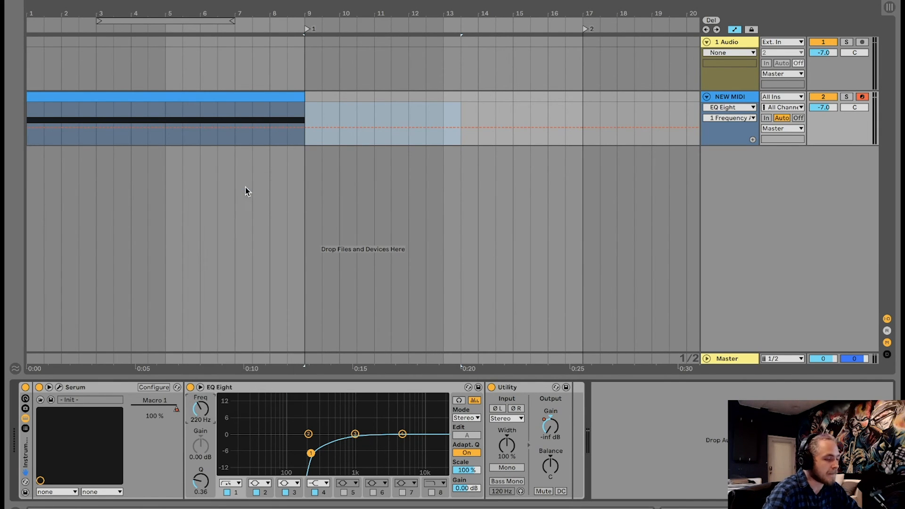
pyautogui.click(159, 128)
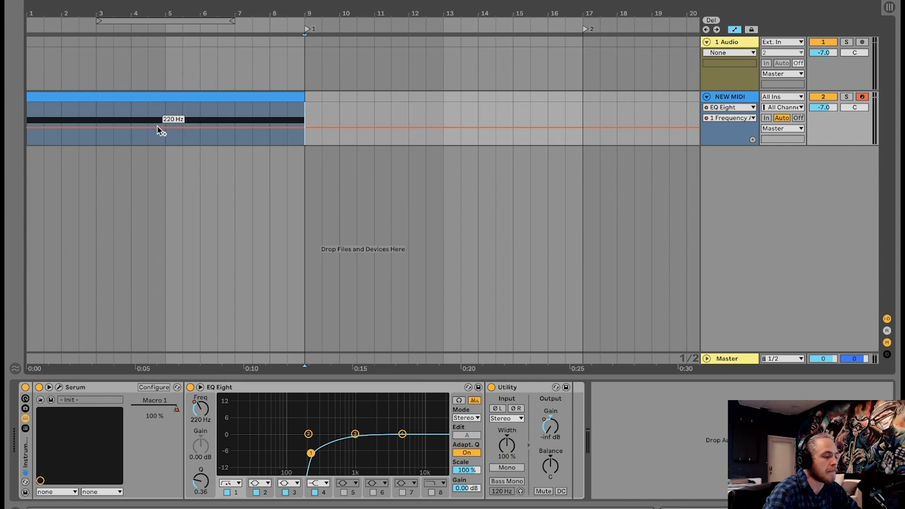
pyautogui.click(324, 125)
pyautogui.moveTo(304, 126); pyautogui.dragTo(304, 116)
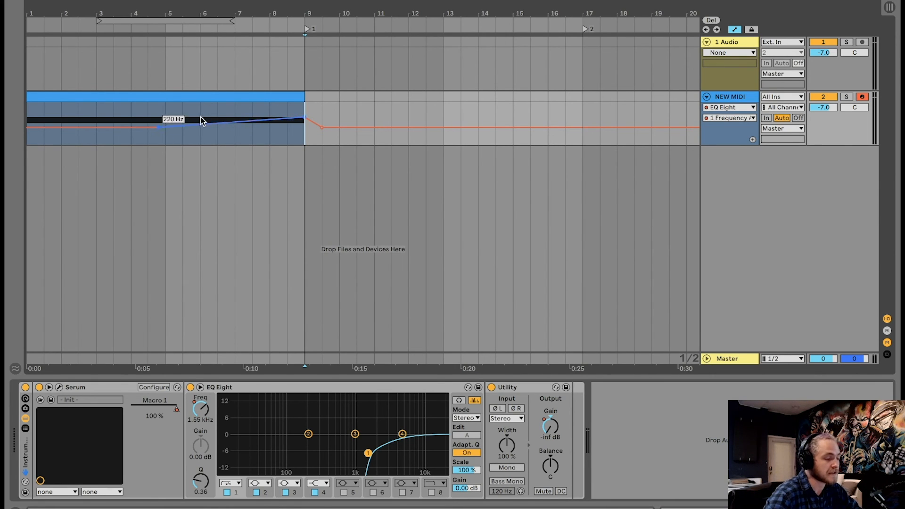
# Play the clip from its start to hear the automated riser.
pyautogui.click(161, 100)
pyautogui.press('space')
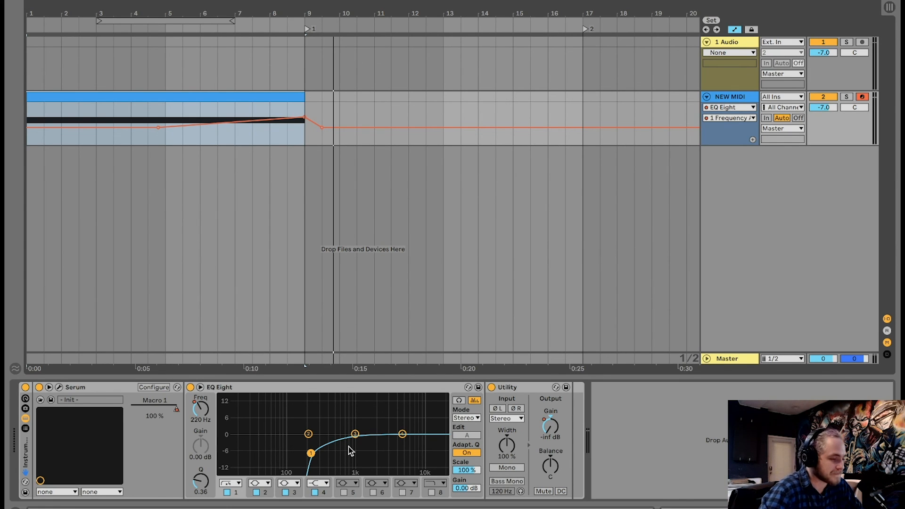
pyautogui.press('space')
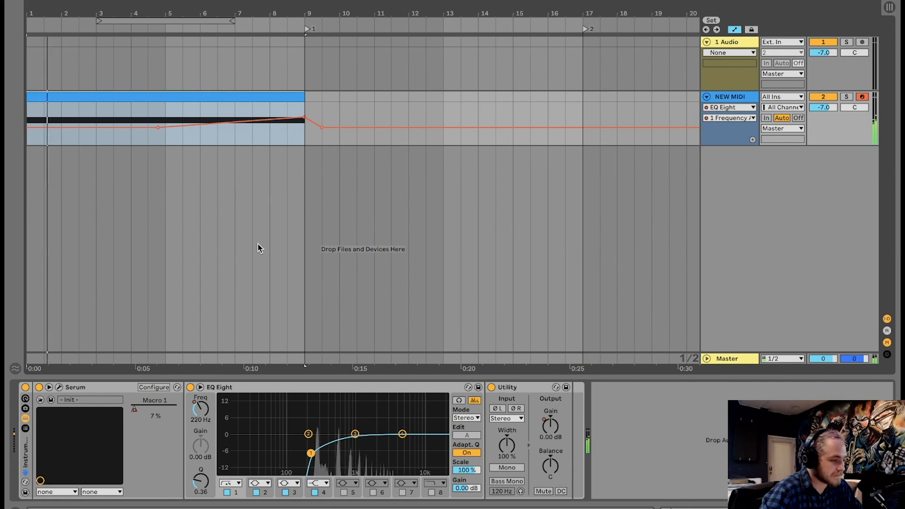